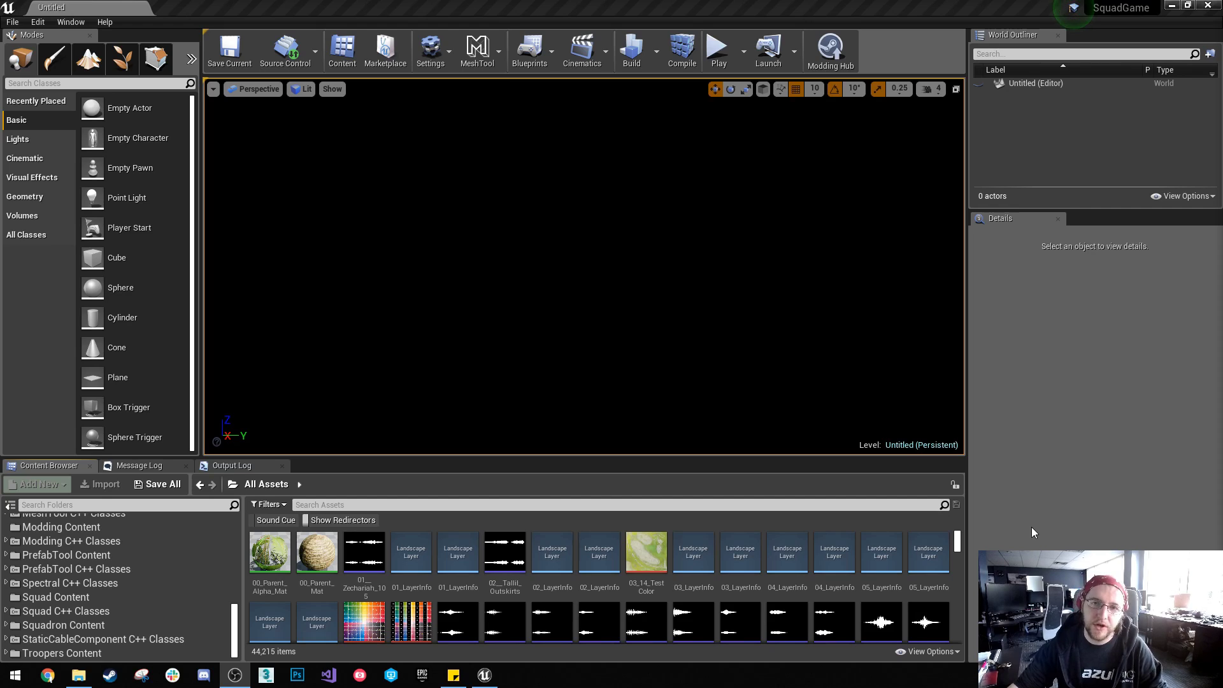
# Step: Start a new mod in the Modding Hub named NewMod with the description 'Description'
pyautogui.click(840, 66)
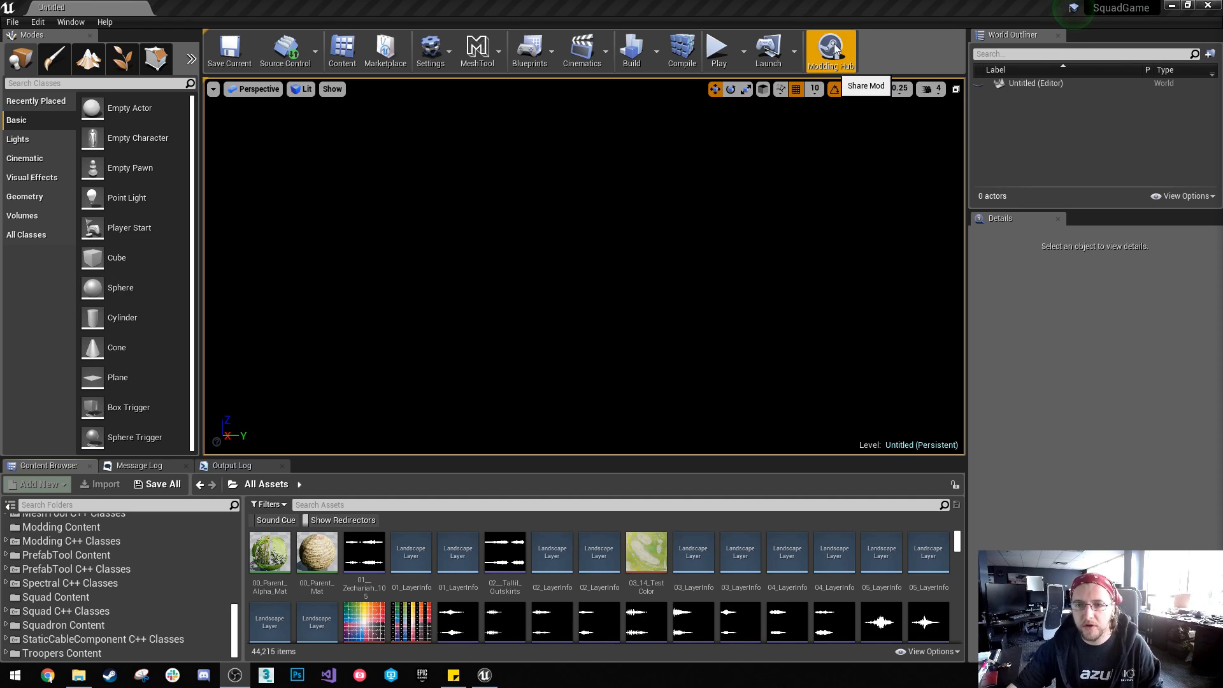
pyautogui.click(835, 49)
pyautogui.click(591, 308)
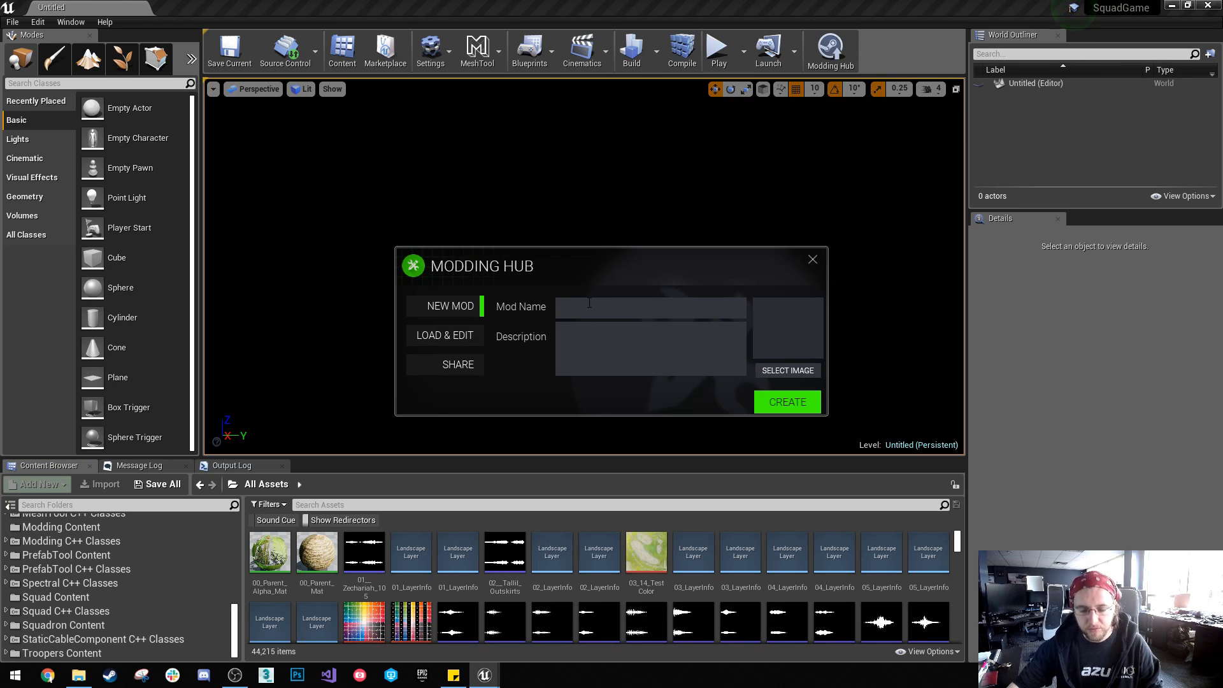
pyautogui.write('NewMod')
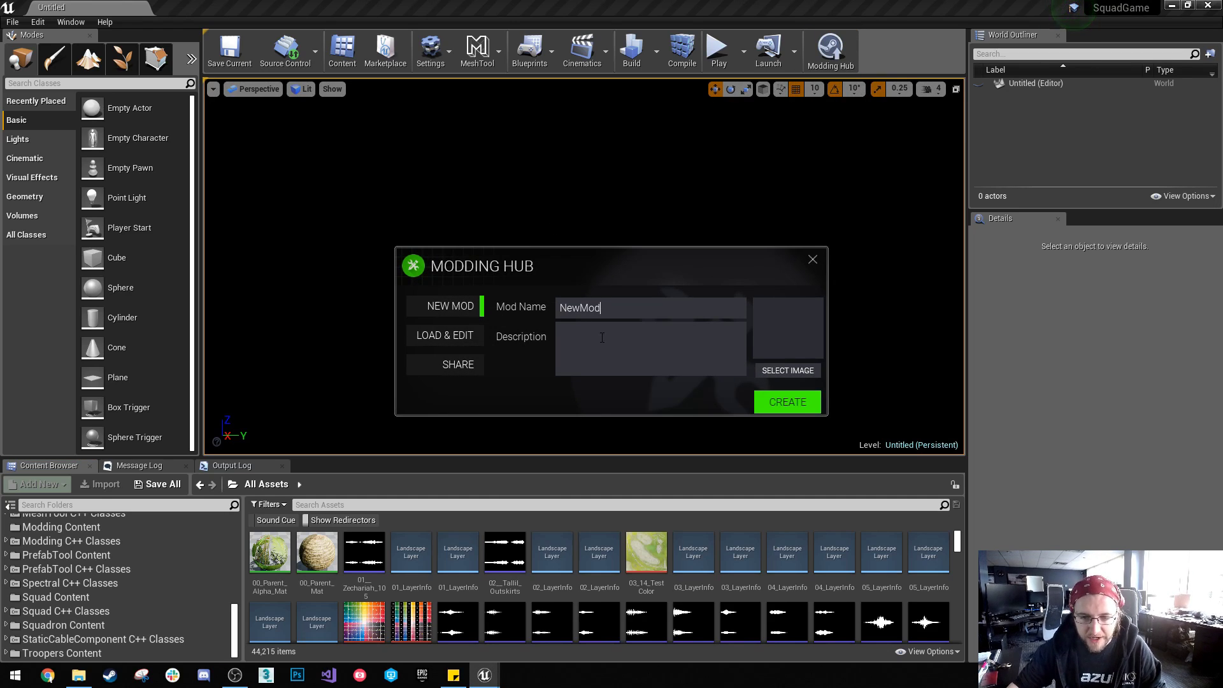
pyautogui.click(602, 338)
pyautogui.write('Description')
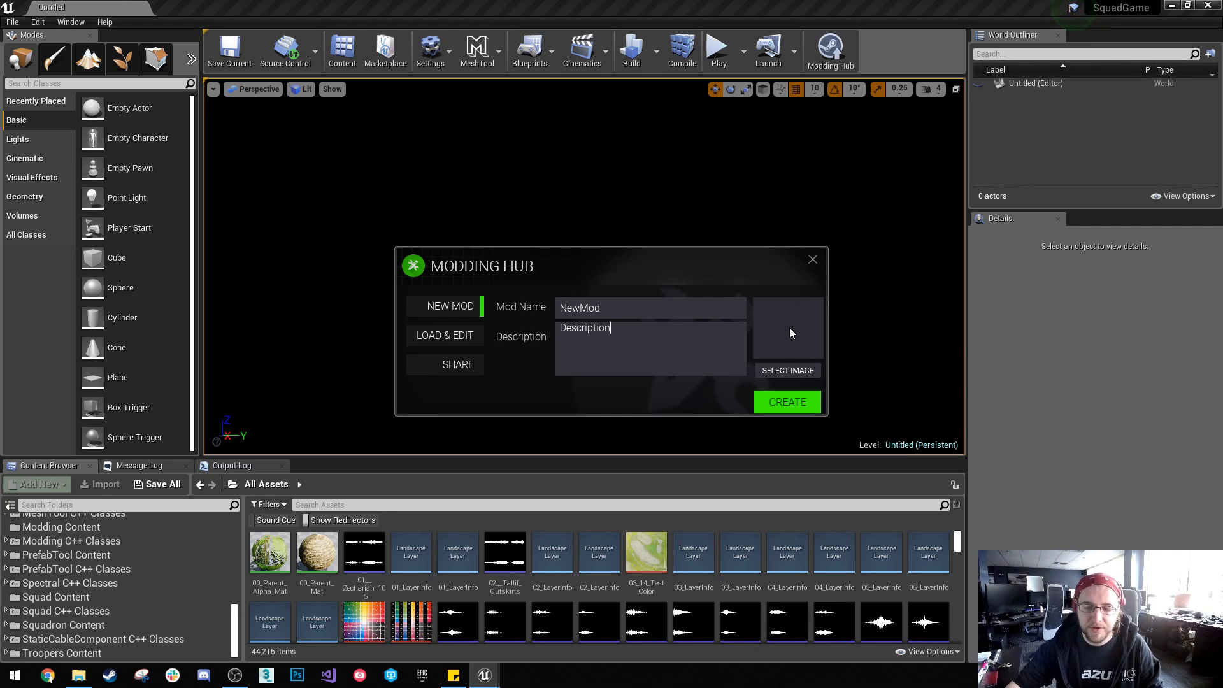
# Step: Set the mod thumbnail to tom.PNG from Pictures > ModPngs
pyautogui.click(787, 370)
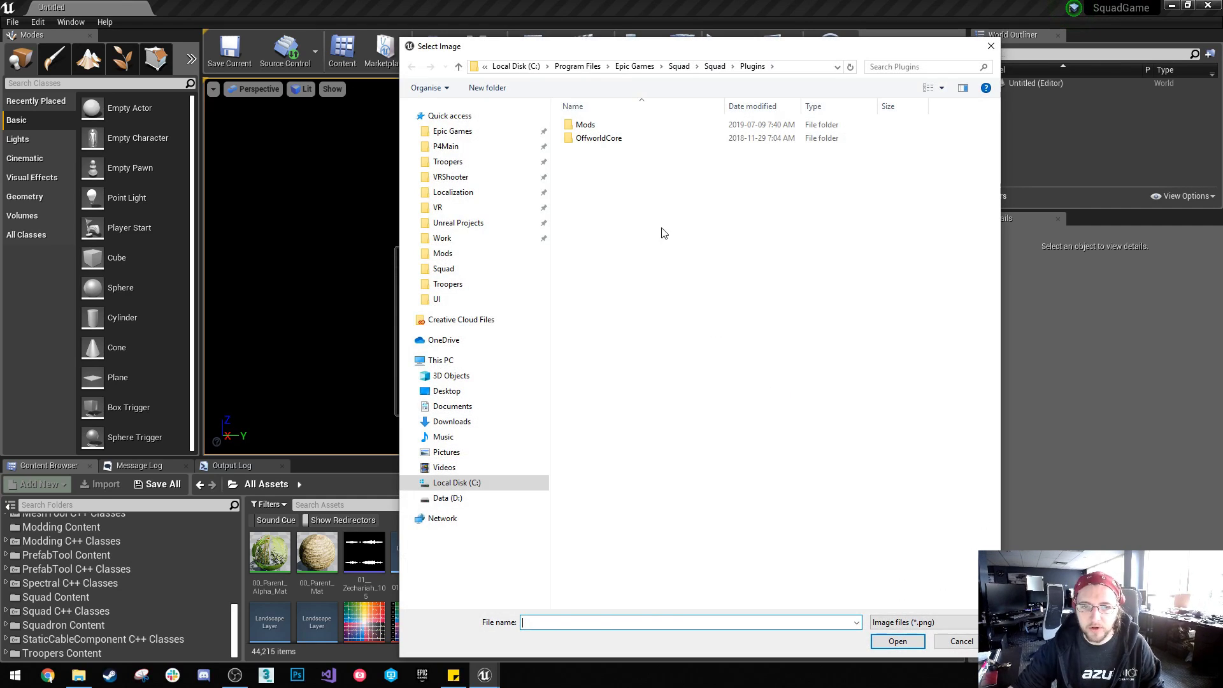
pyautogui.click(448, 453)
pyautogui.doubleClick(898, 165)
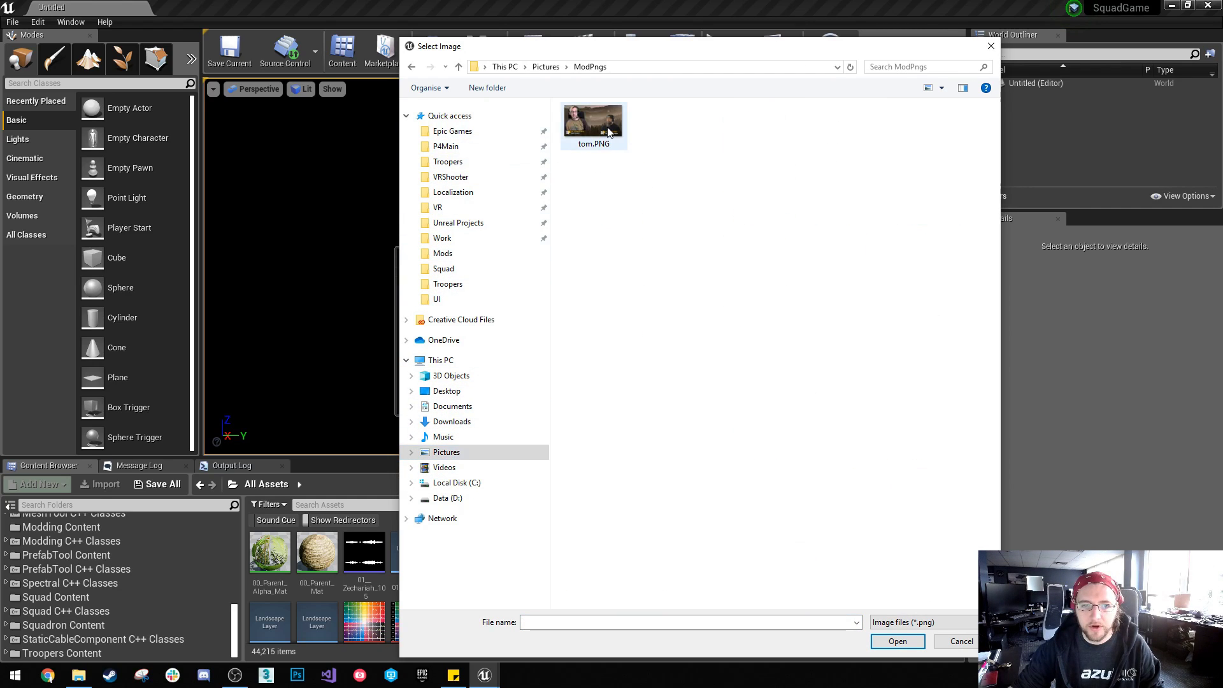
pyautogui.doubleClick(592, 128)
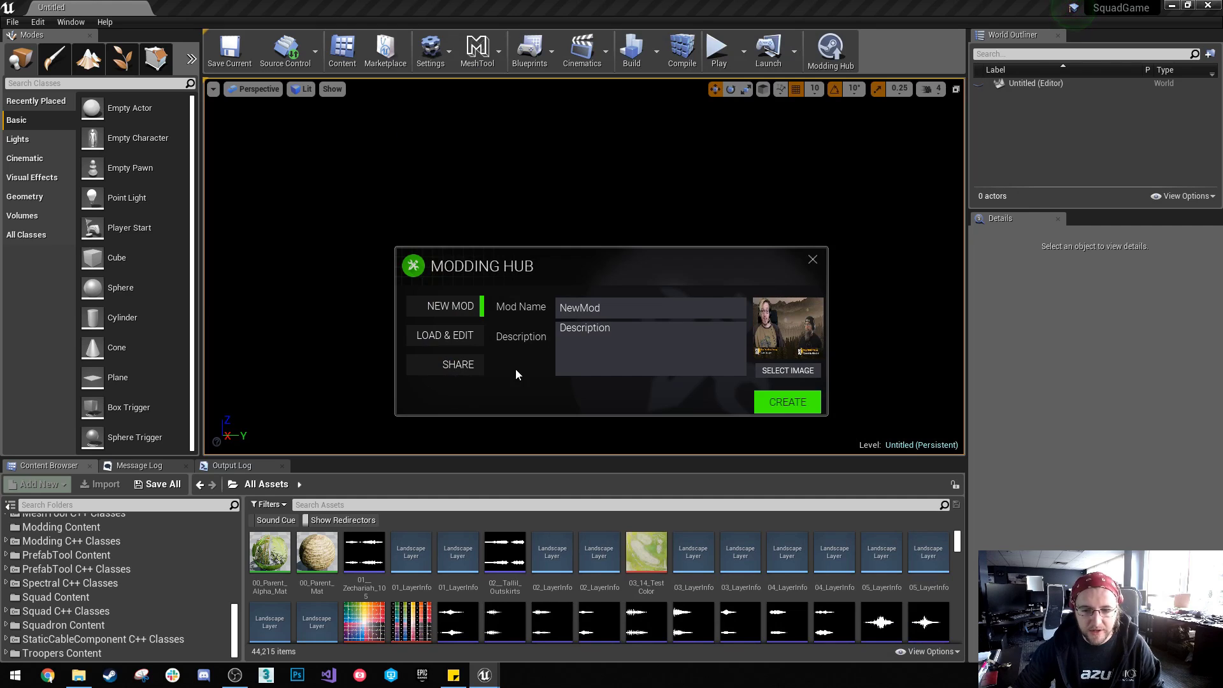
# Step: Create the NewMod mod, enlarge the content browser and check its view options
pyautogui.click(790, 403)
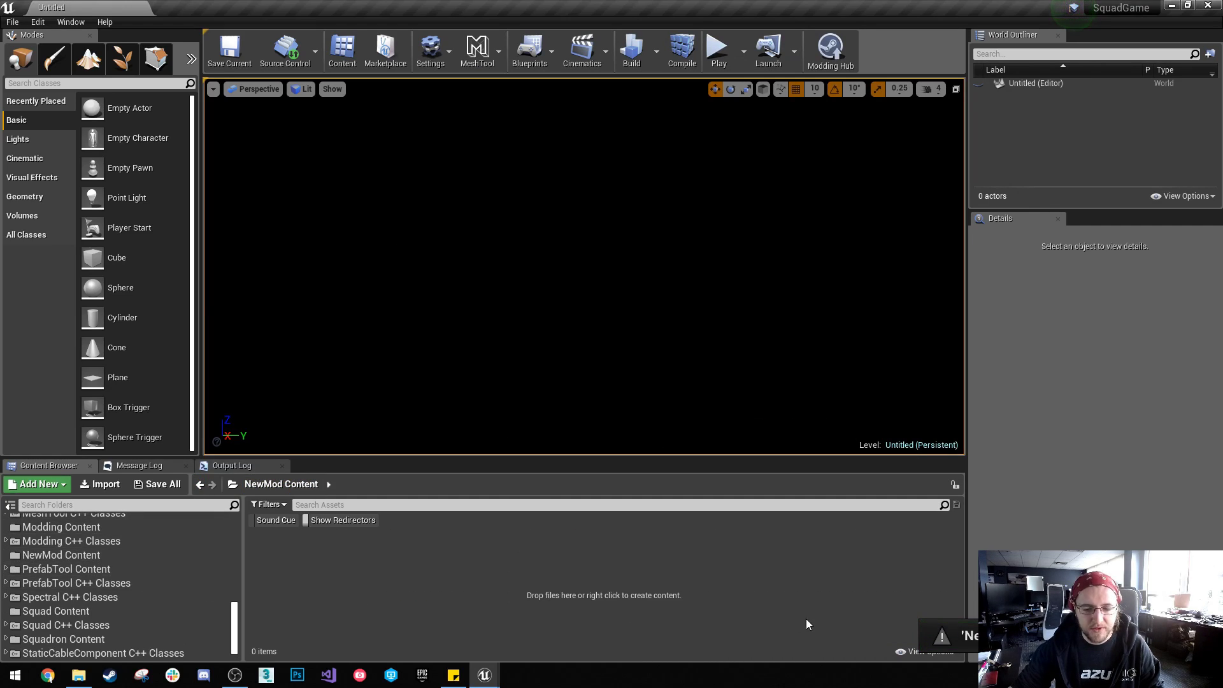
pyautogui.moveTo(550, 456); pyautogui.dragTo(548, 296)
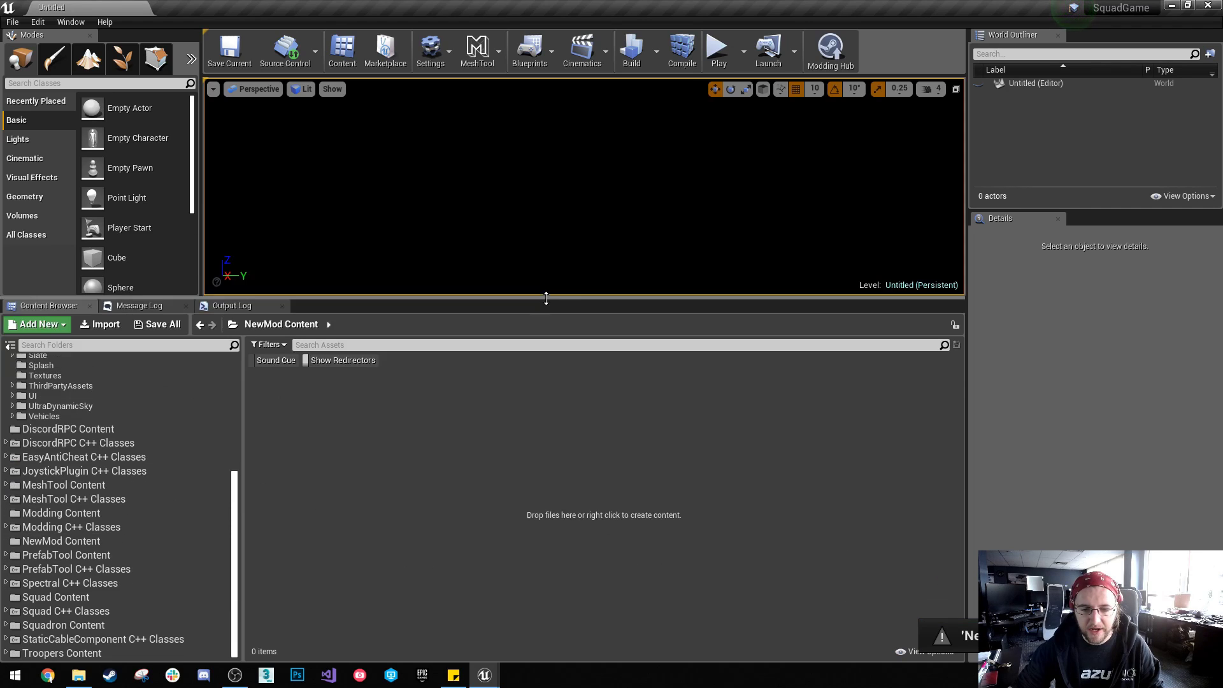
pyautogui.click(905, 650)
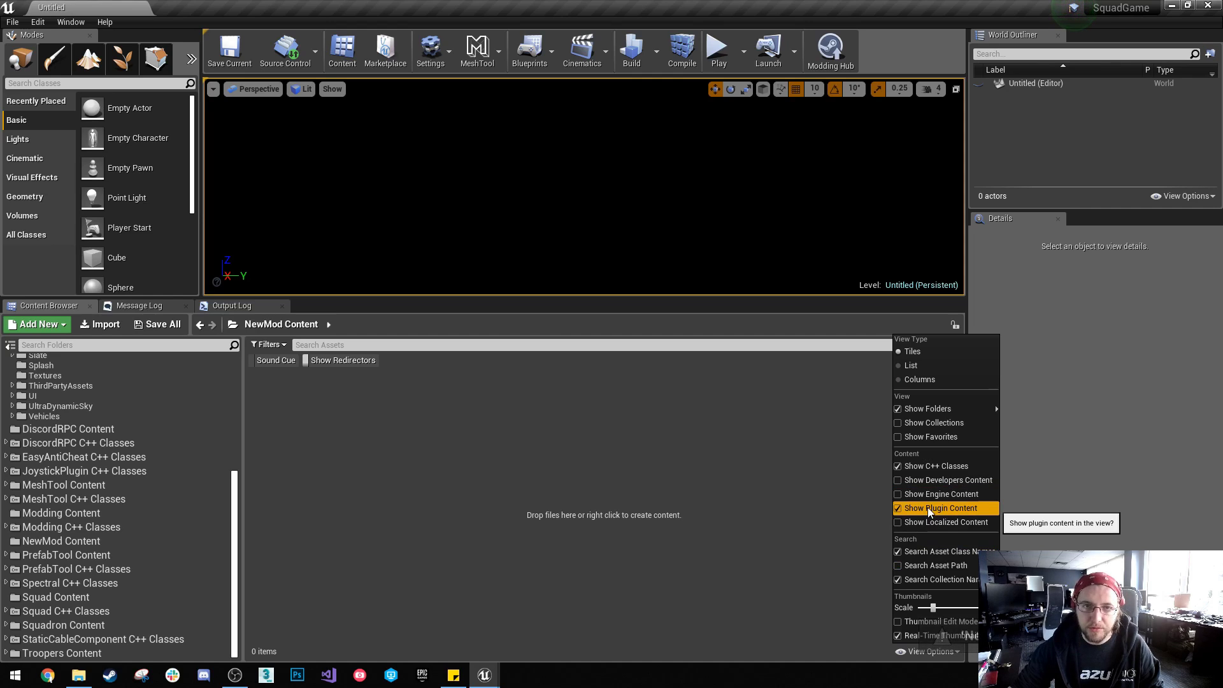
pyautogui.click(553, 511)
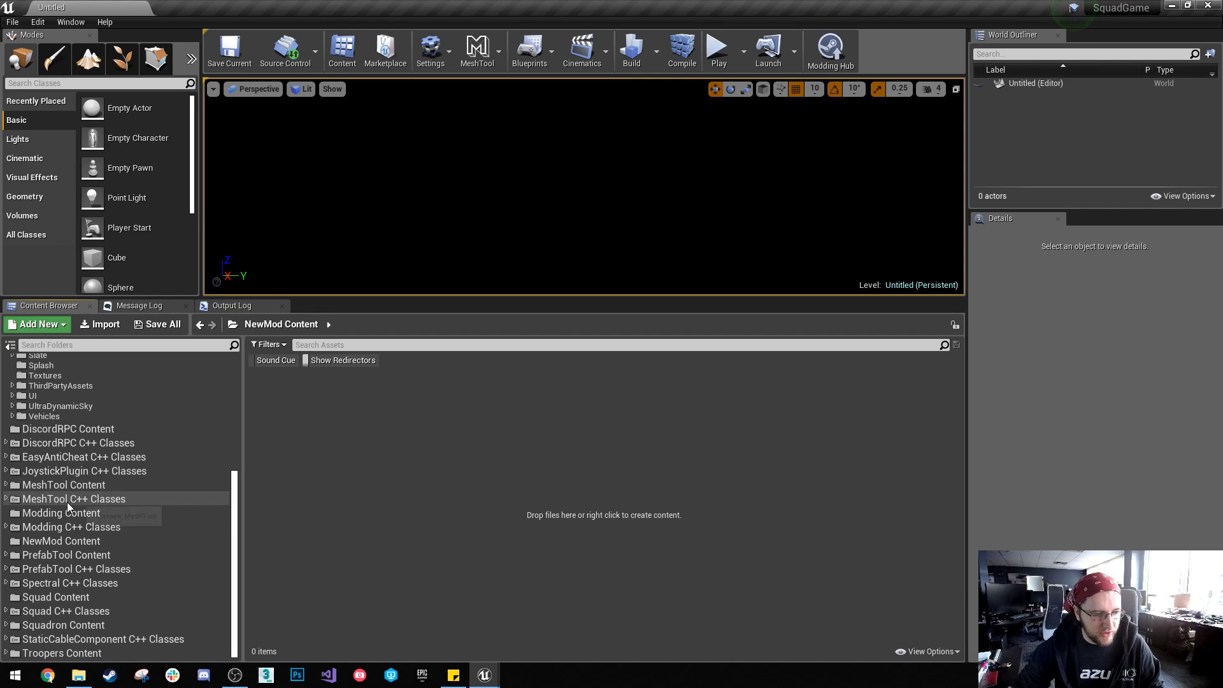
# Step: Browse the folder tree and open the empty NewMod Content folder
pyautogui.click(43, 543)
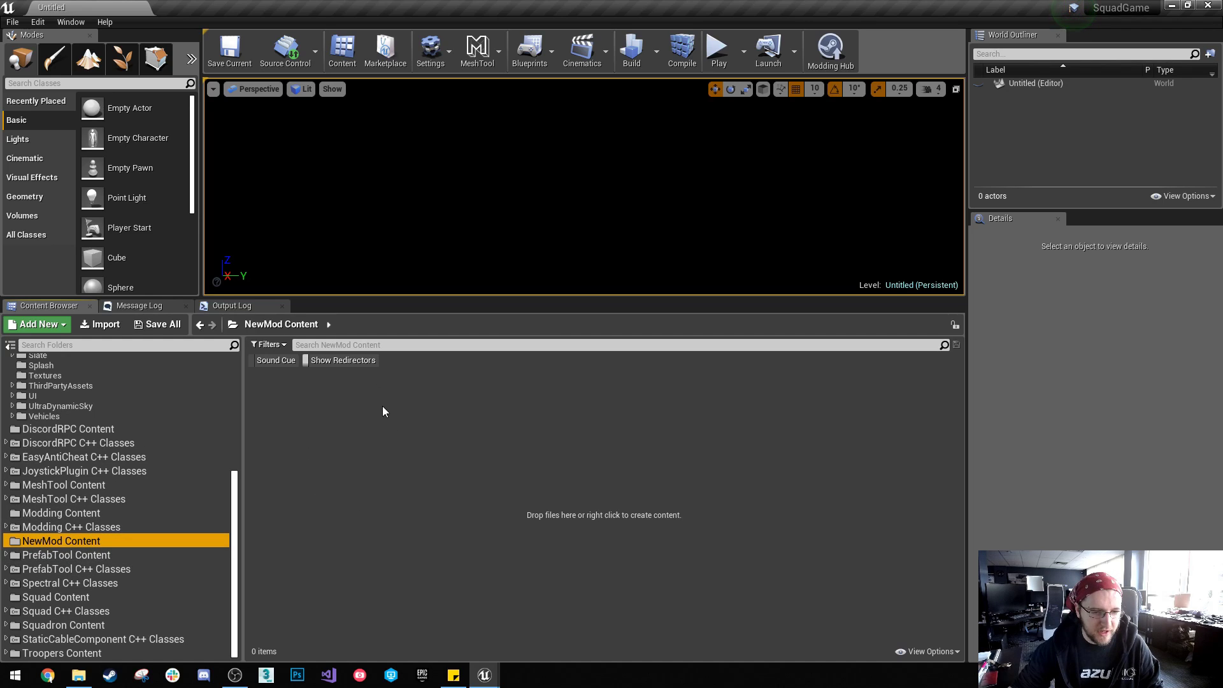
pyautogui.scroll(5, 183, 493)
pyautogui.click(56, 362)
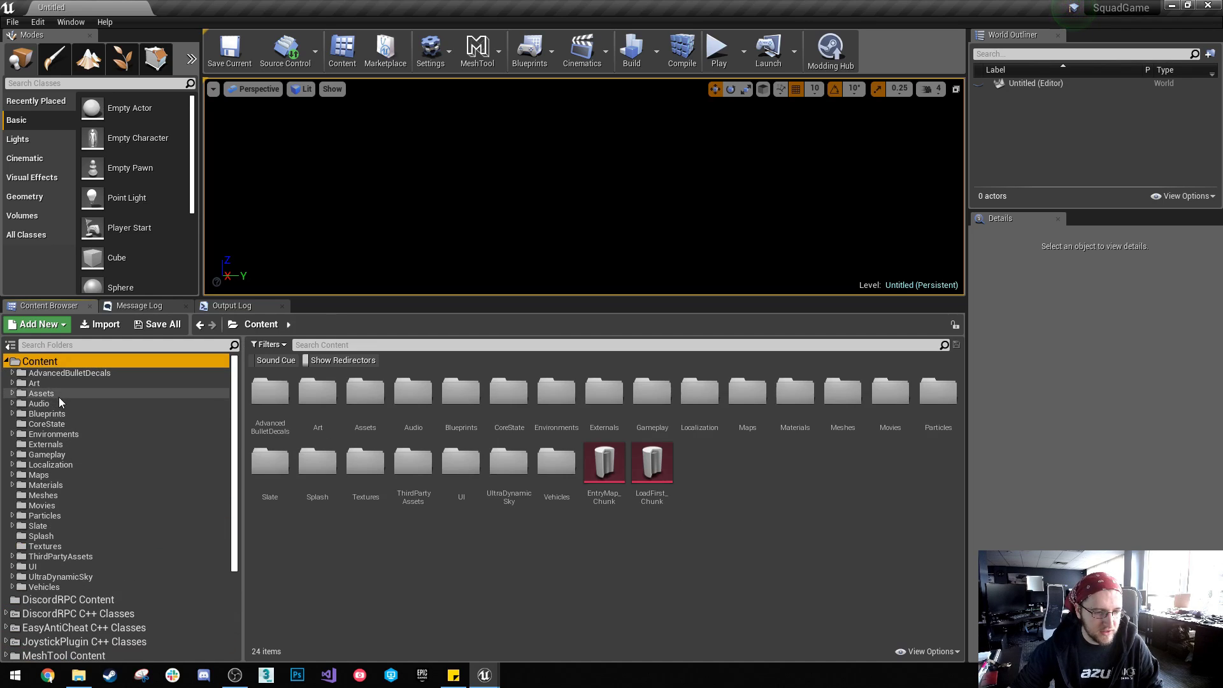
pyautogui.scroll(-2, 70, 632)
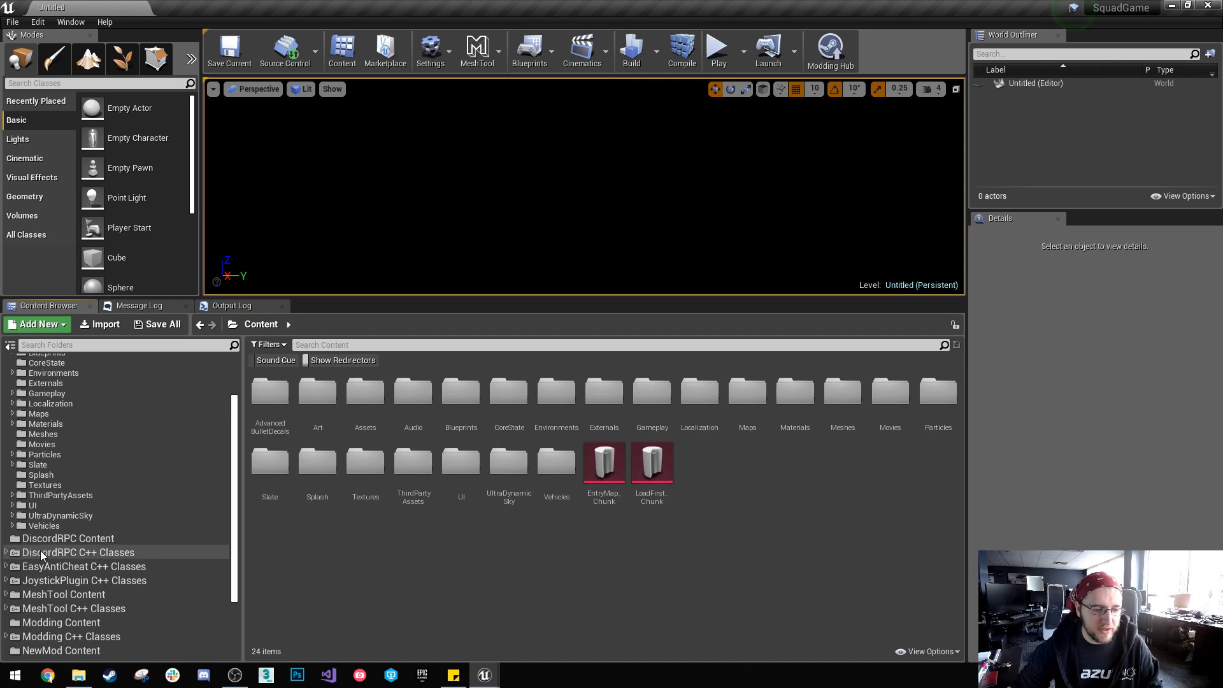
pyautogui.scroll(-4, 53, 603)
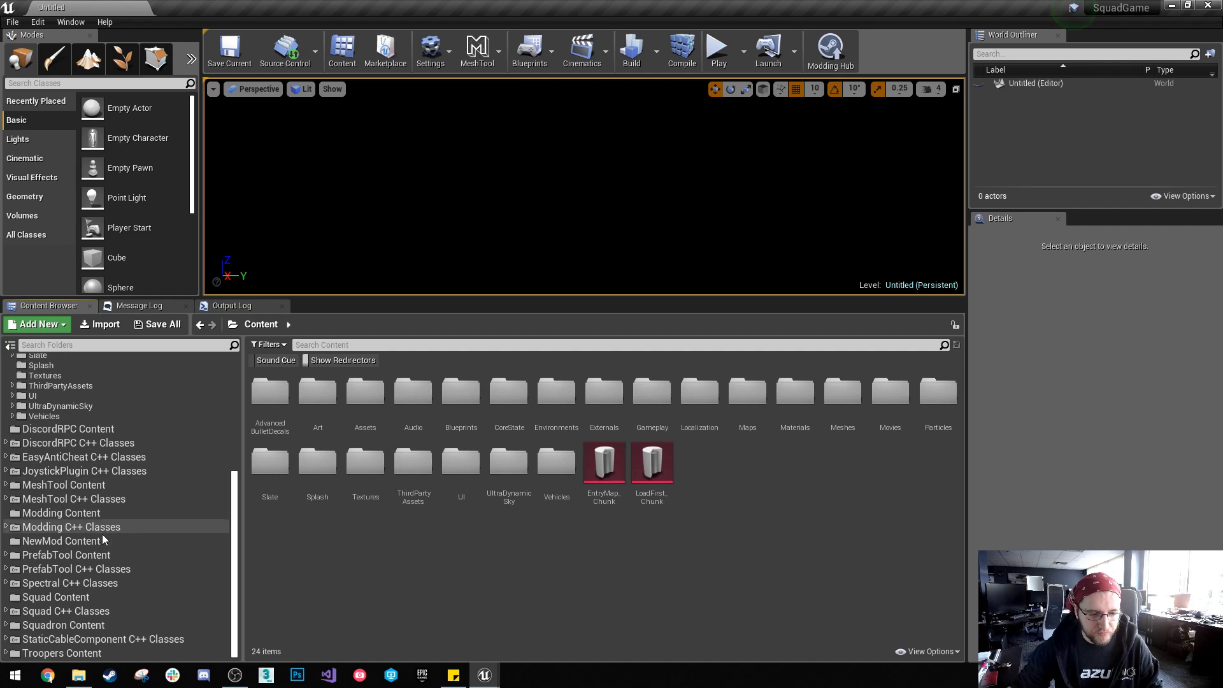
pyautogui.click(100, 540)
# Step: Create a Blueprints folder in NewMod Content and open it
pyautogui.rightClick(434, 497)
pyautogui.click(494, 155)
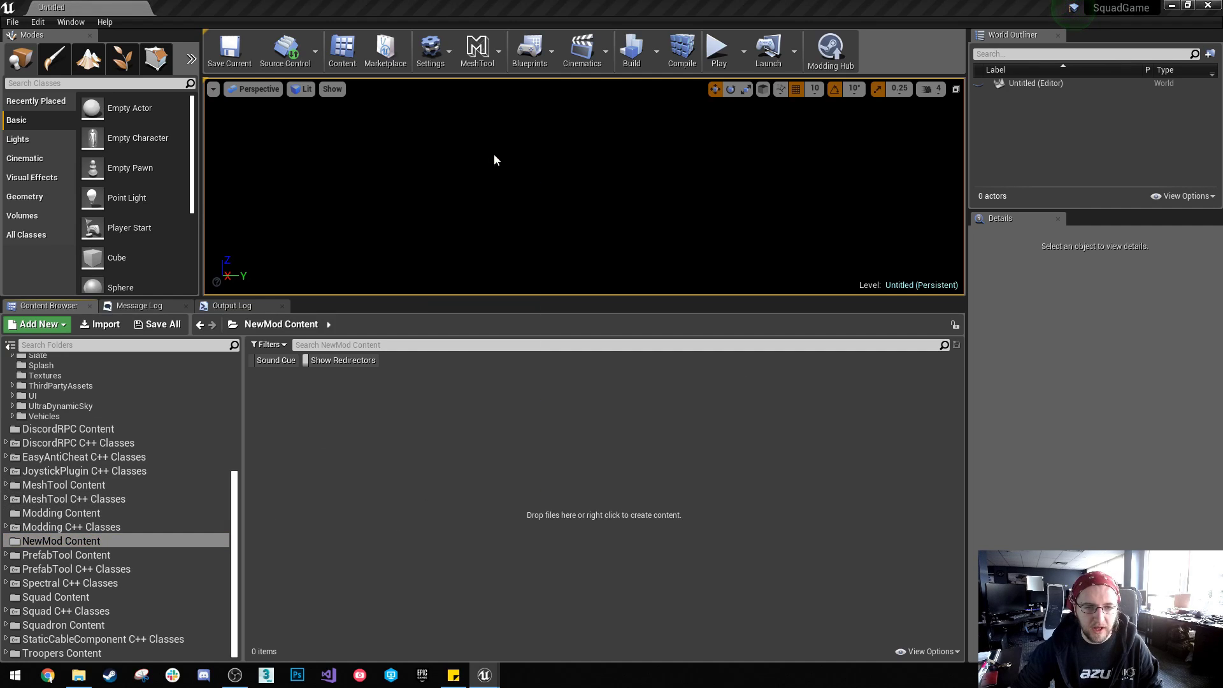
pyautogui.write('Blueprints')
pyautogui.press('Return')
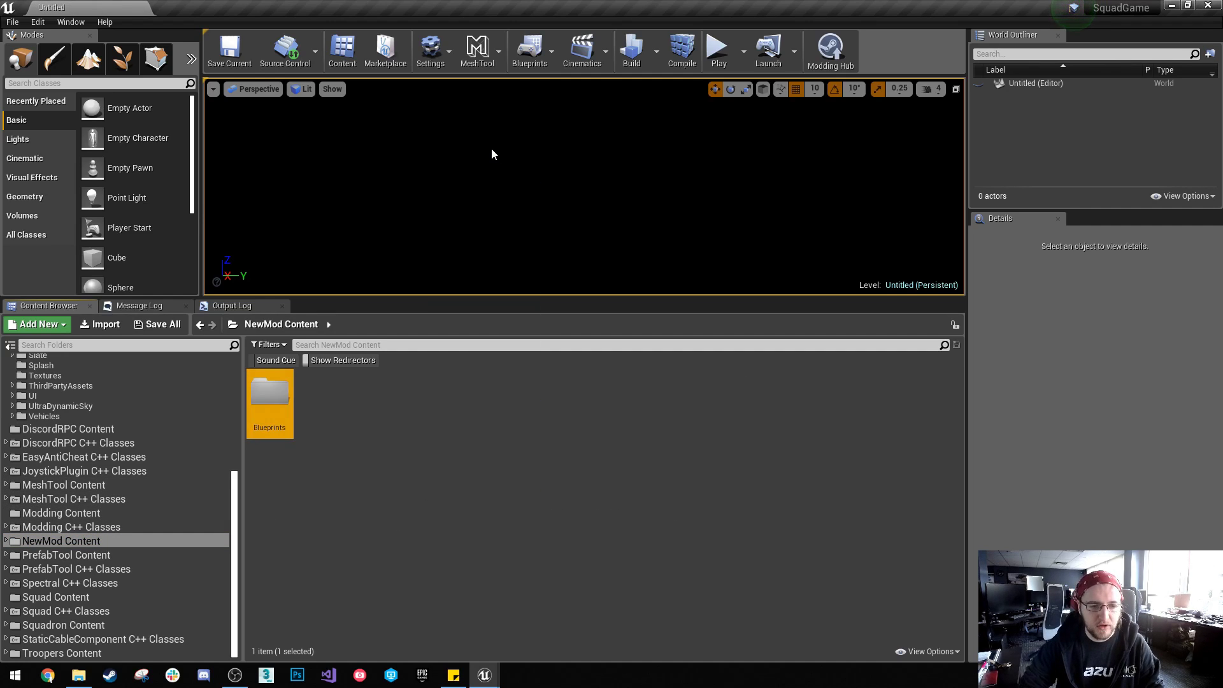
pyautogui.doubleClick(268, 396)
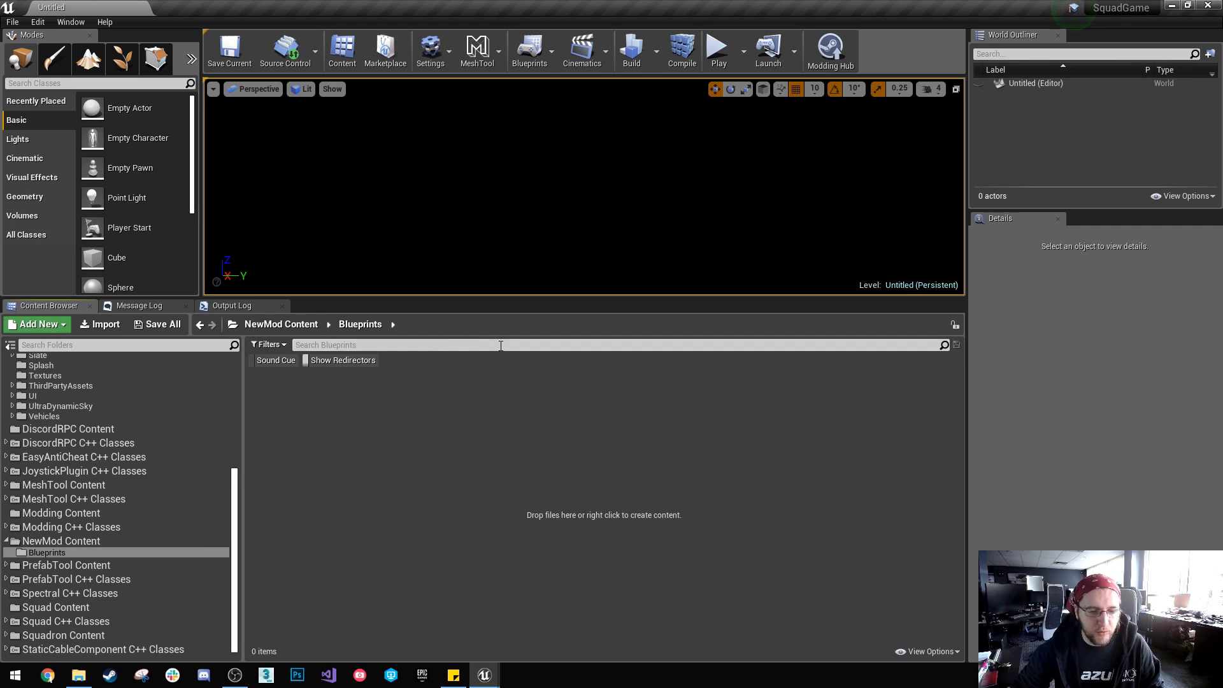
# Step: Create and save an SQGameMode-based Blueprint named BP_GameModeNewMod
pyautogui.rightClick(354, 411)
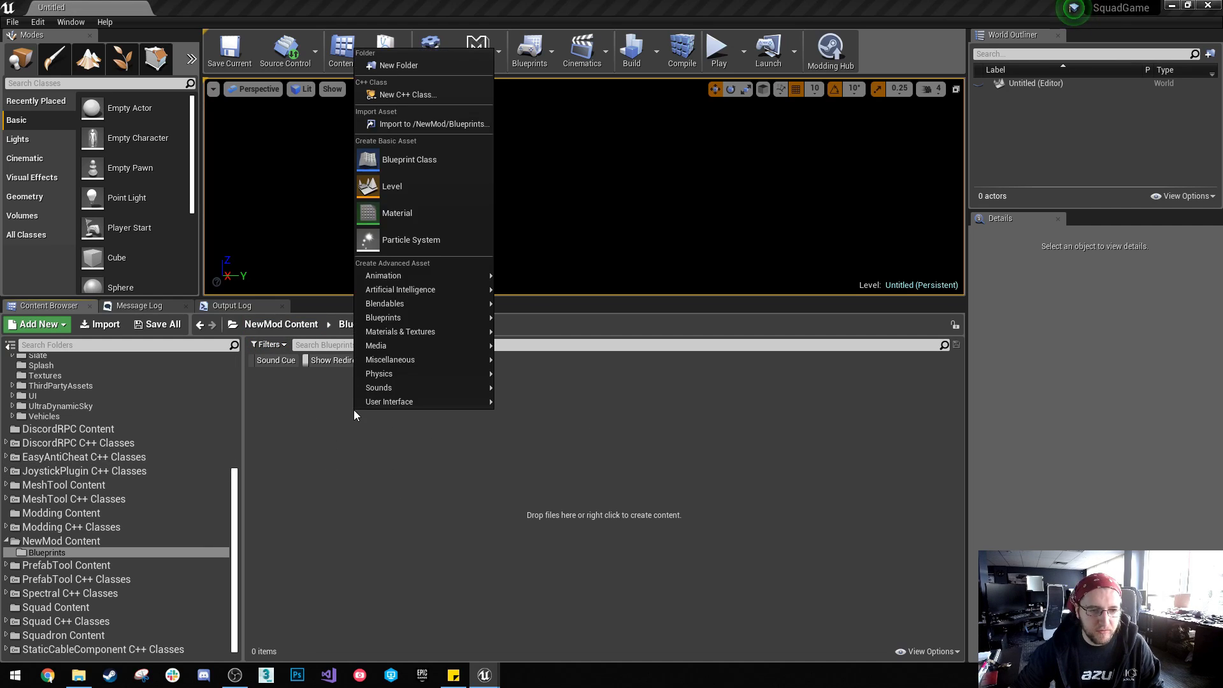
pyautogui.click(418, 159)
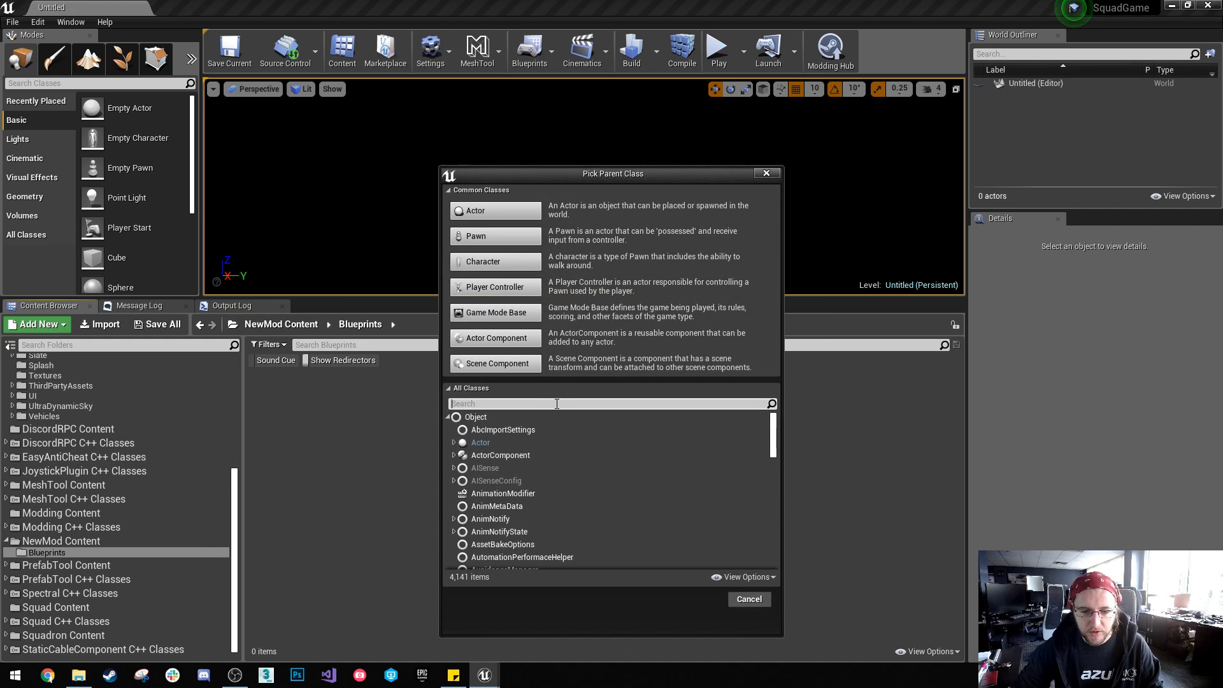
pyautogui.write('sqgame')
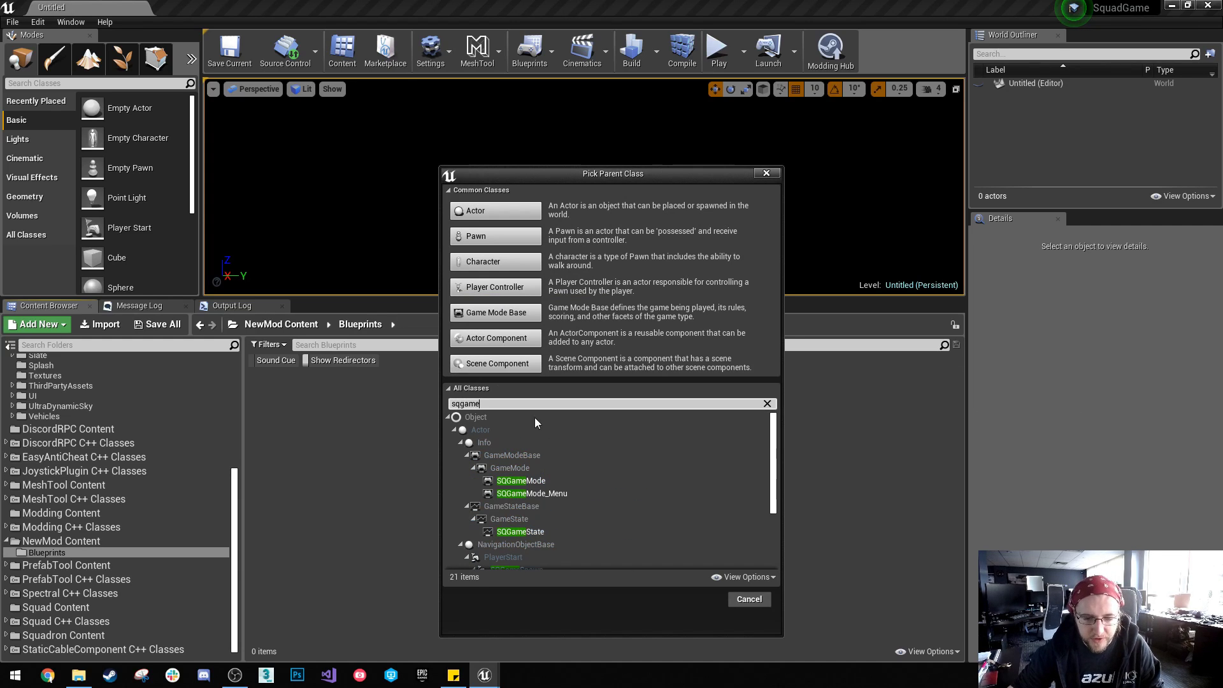
pyautogui.click(544, 480)
pyautogui.click(698, 600)
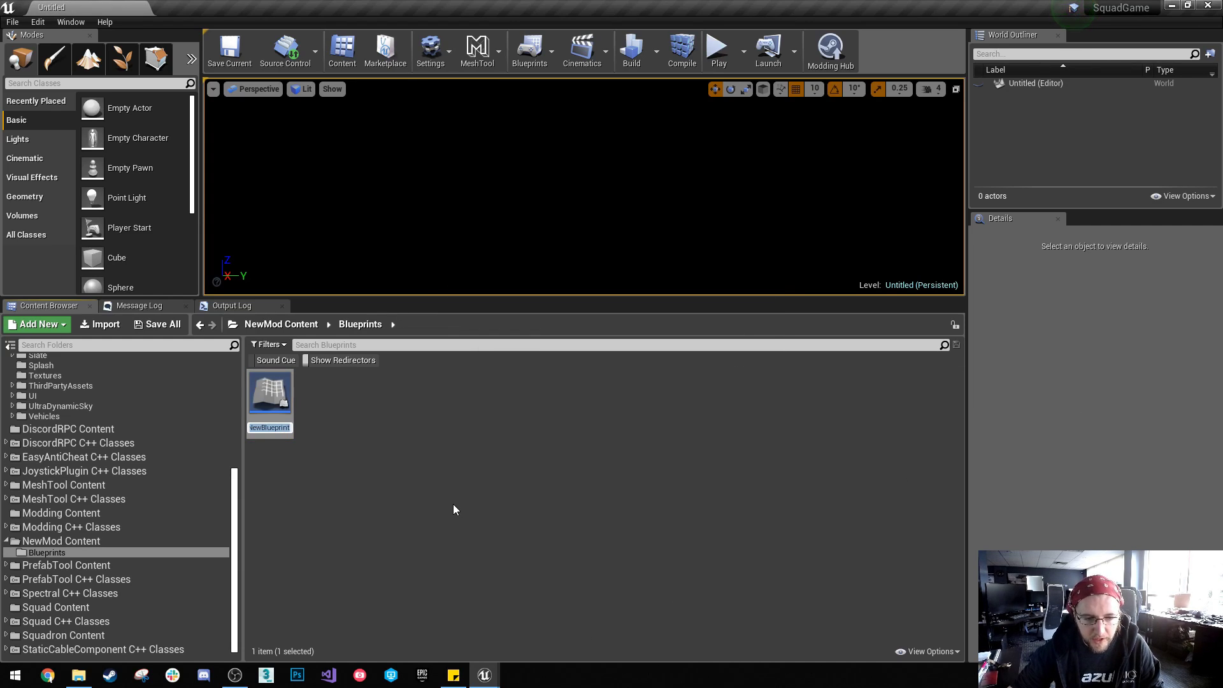
pyautogui.write('BP_GameModeNewMod')
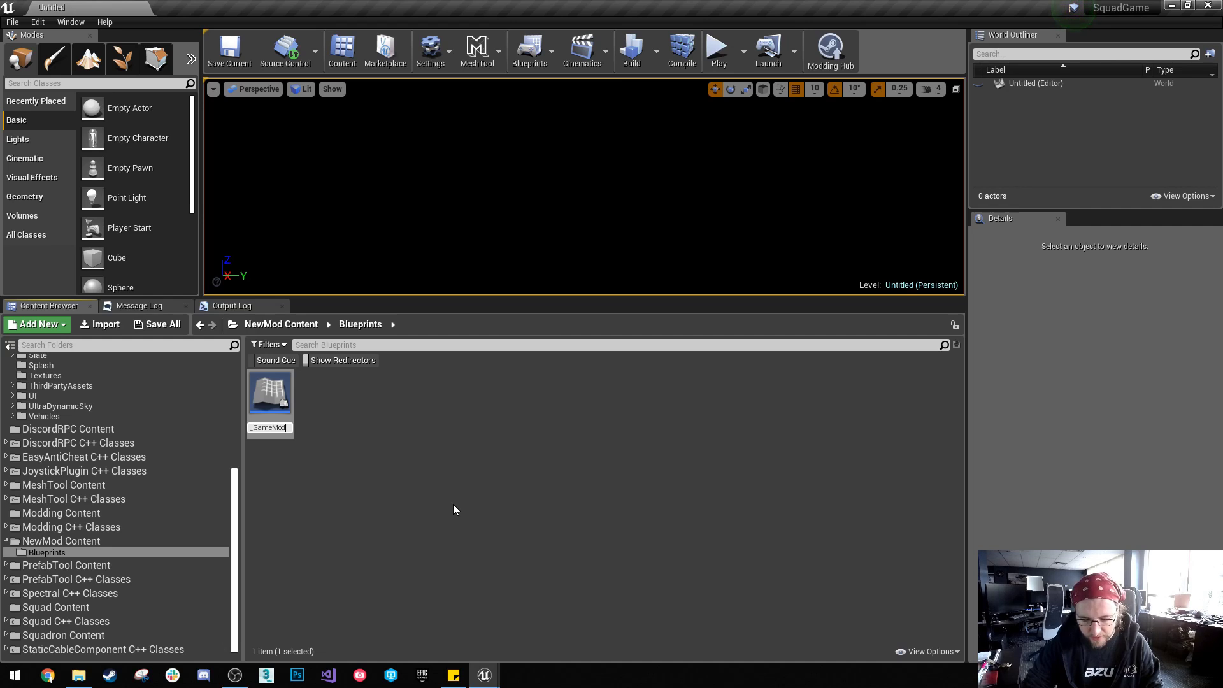
pyautogui.press('Return')
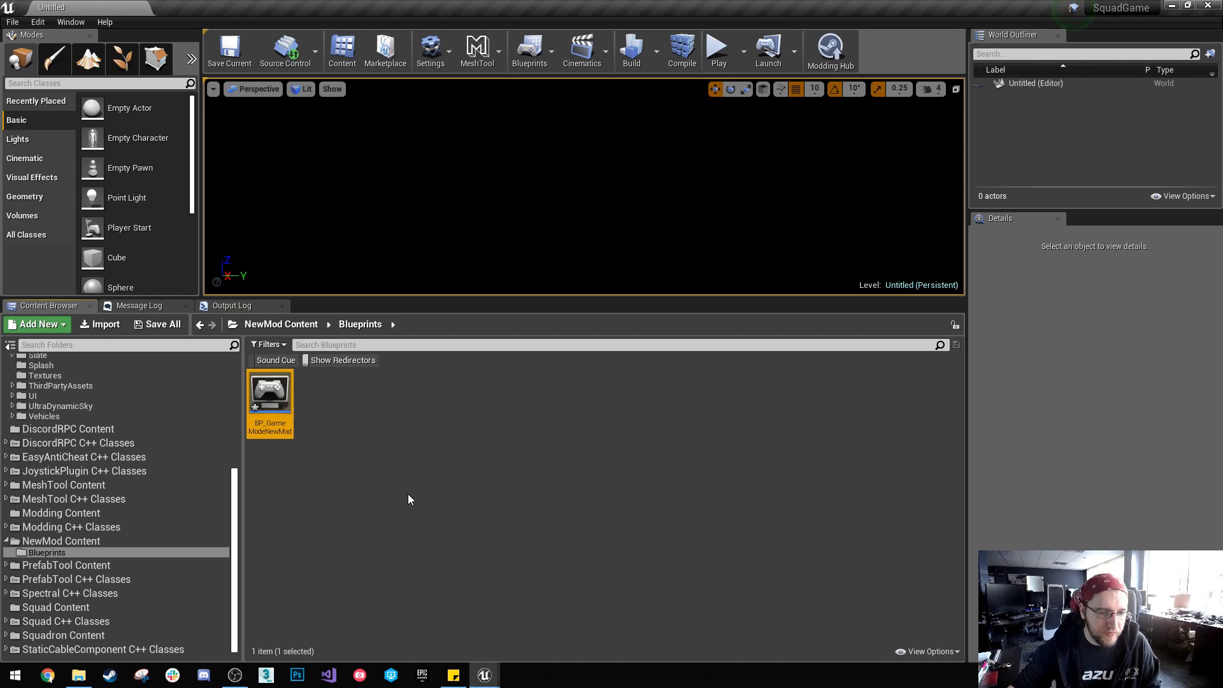
pyautogui.doubleClick(270, 398)
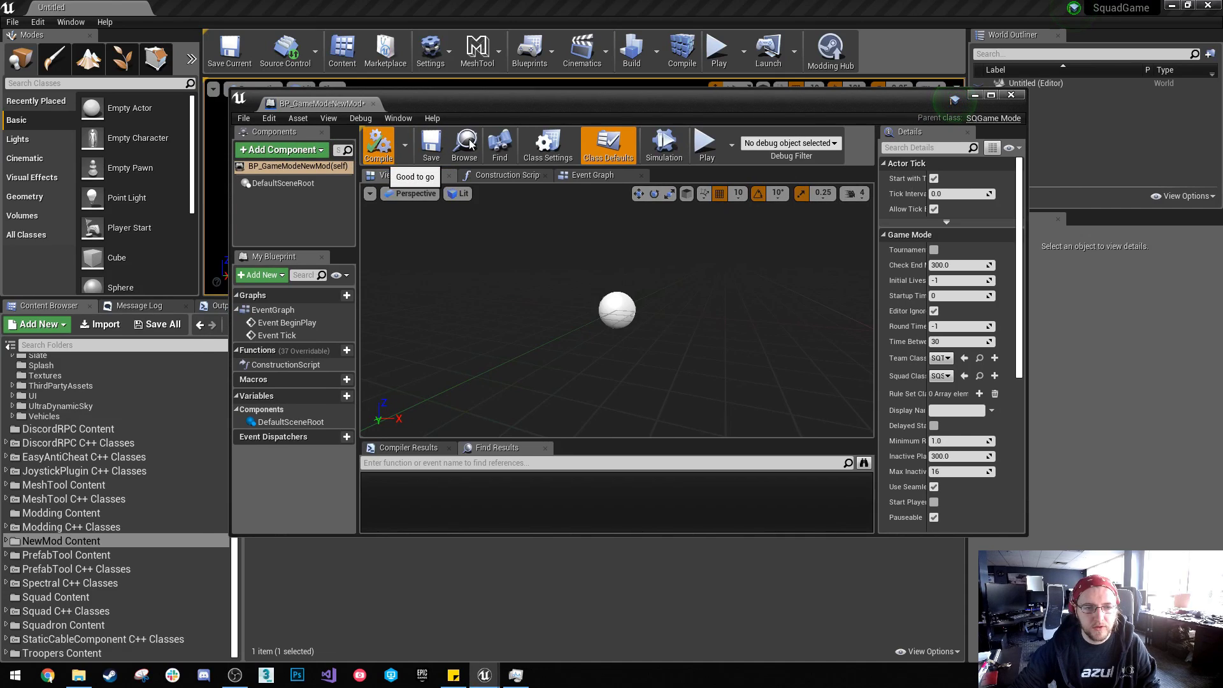
pyautogui.click(431, 150)
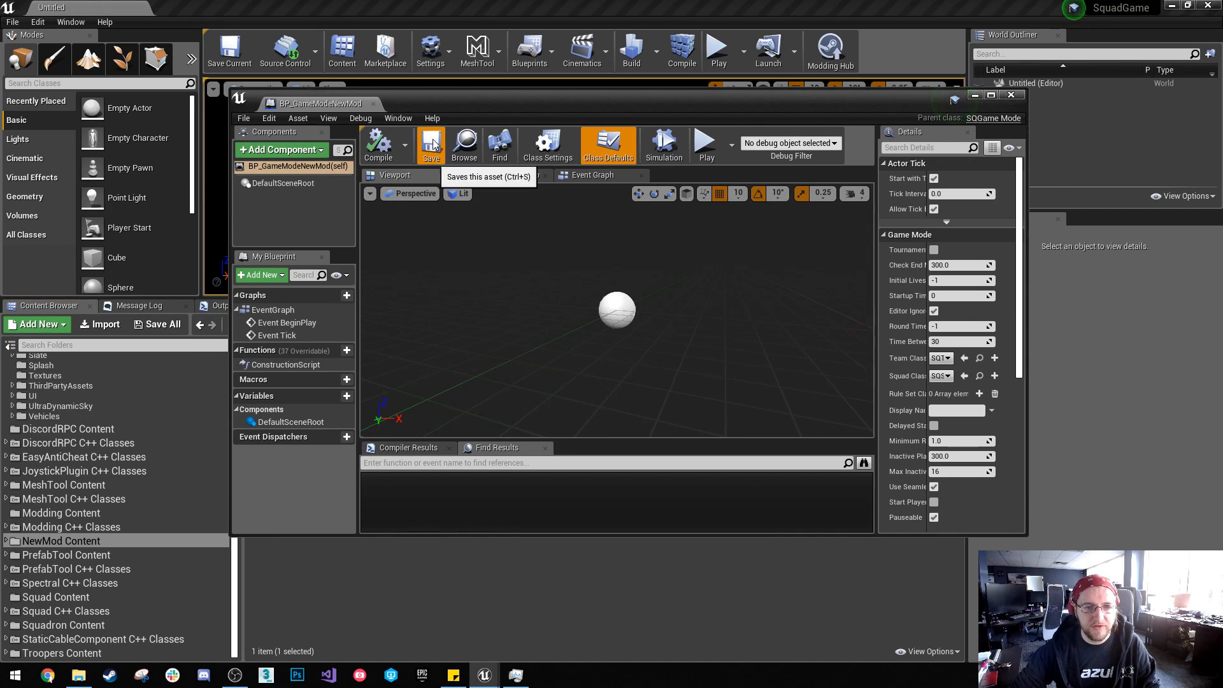
# Step: Close the blueprint editor and package NewMod from the Modding Hub's SHARE tab
pyautogui.click(372, 103)
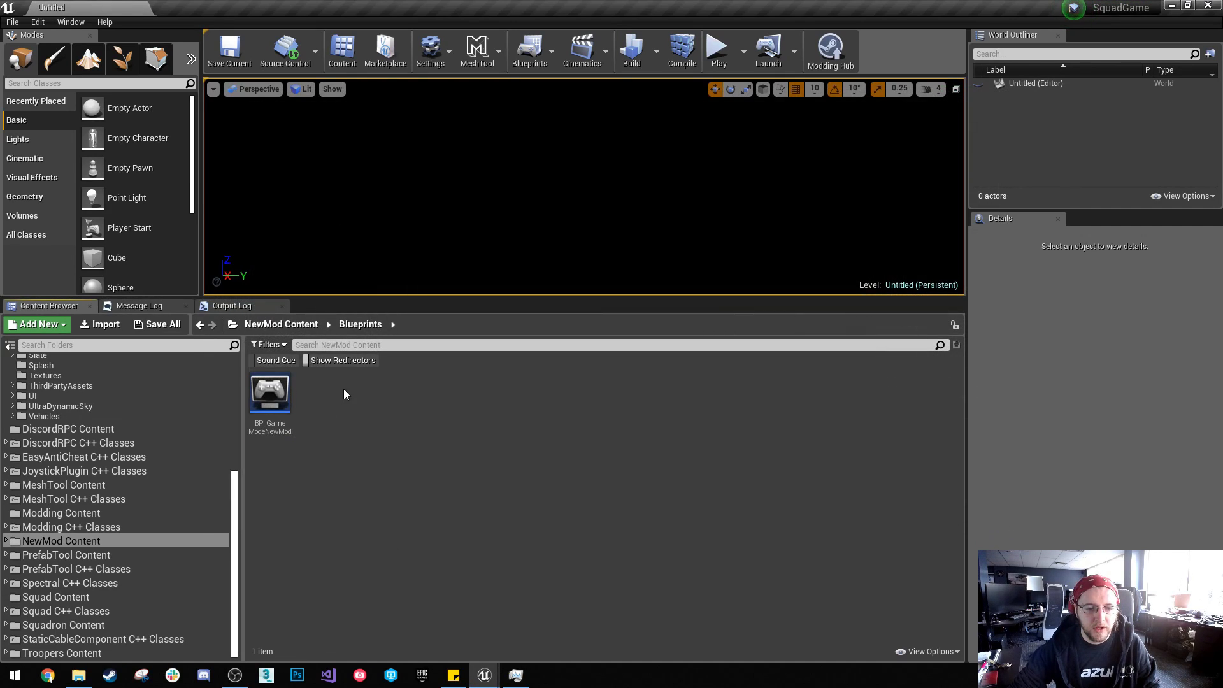
pyautogui.click(829, 61)
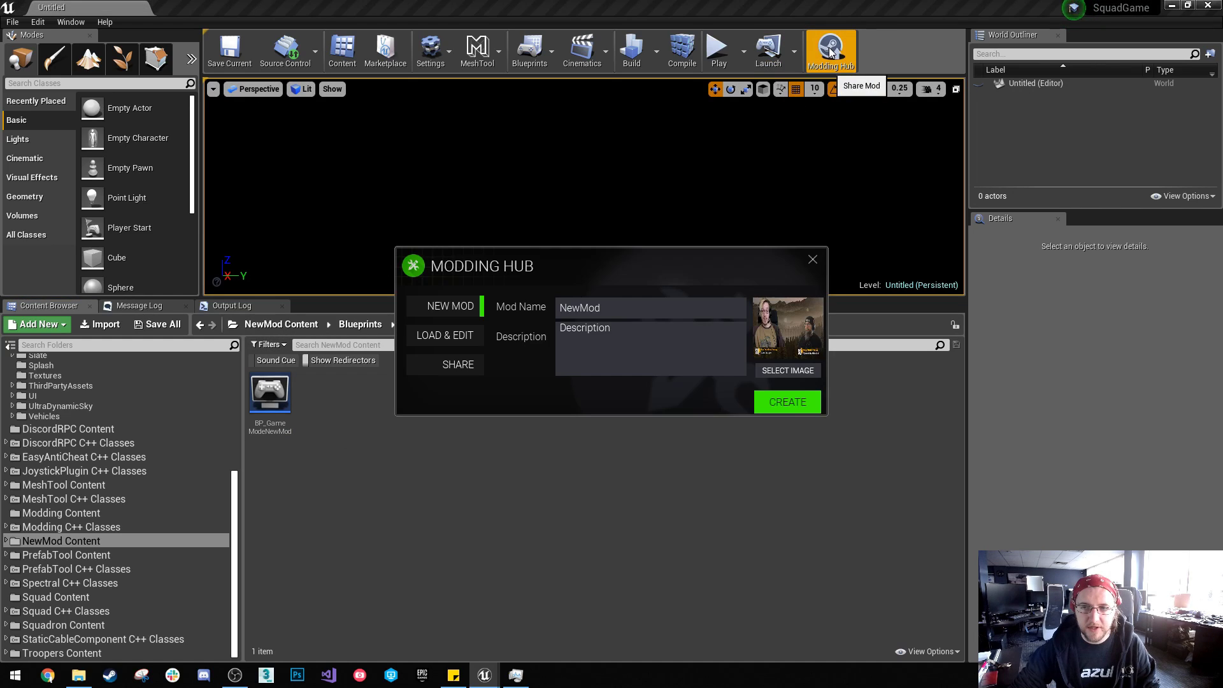
pyautogui.click(454, 369)
pyautogui.click(702, 339)
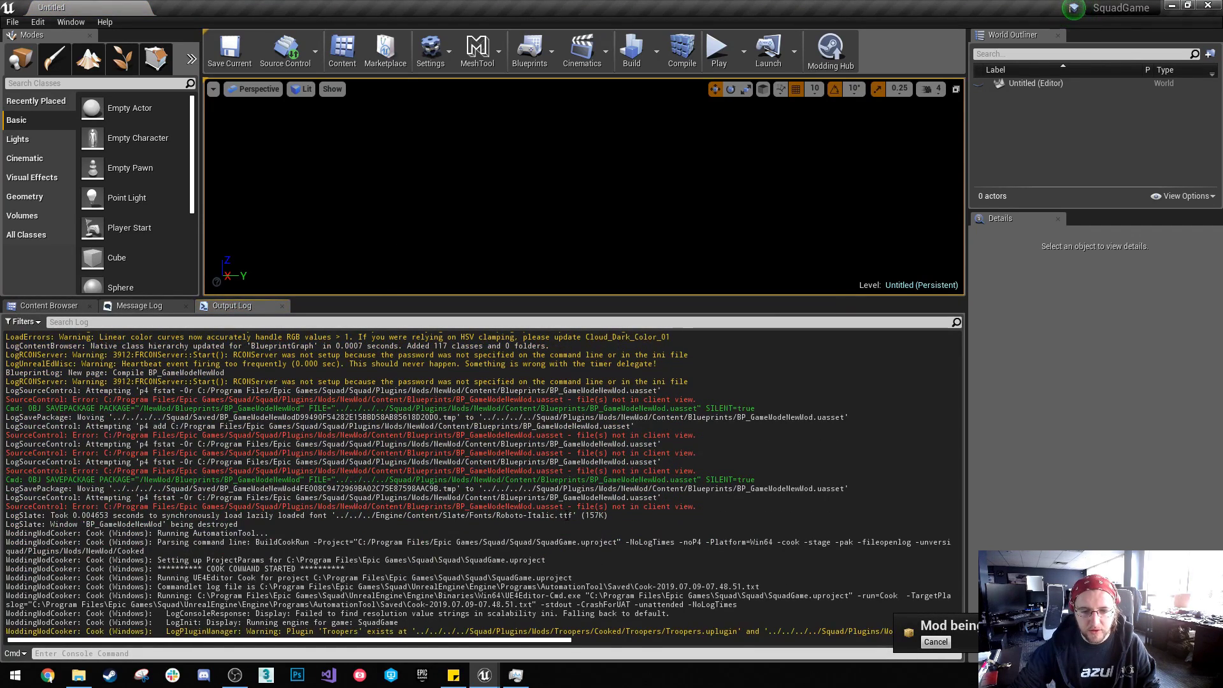
# Step: Cancel the NewMod packaging job from the bottom-right notification
pyautogui.click(935, 641)
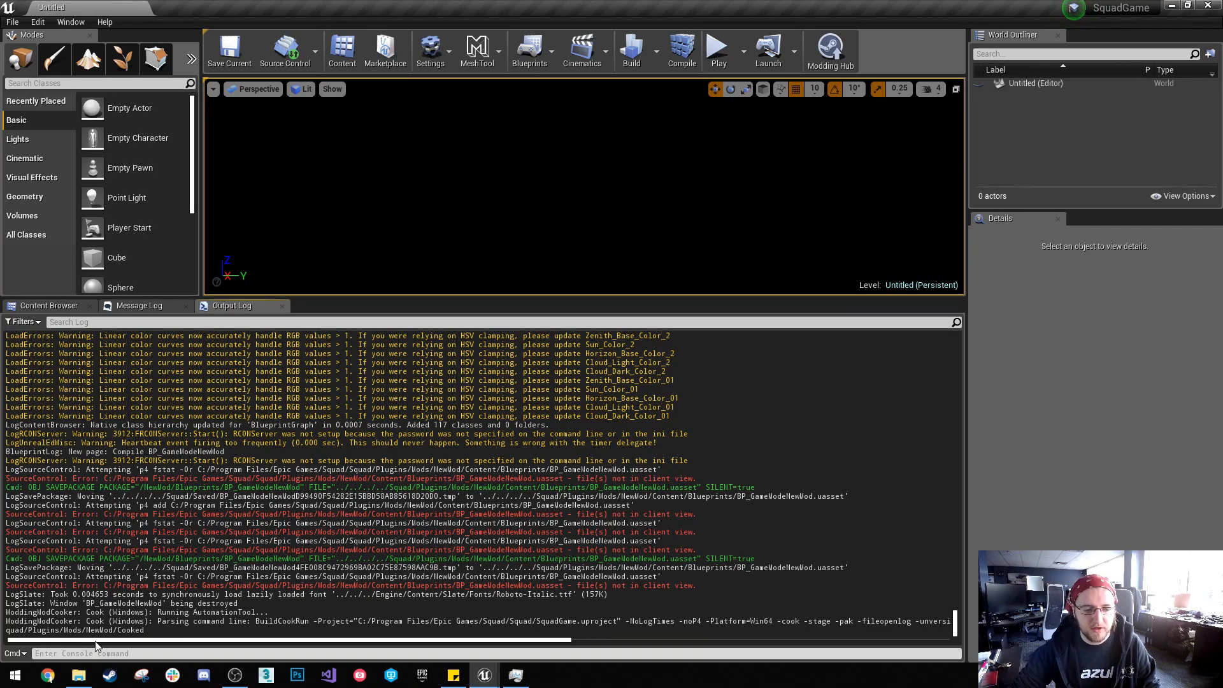
# Step: In Explorer, go to Epic Games > Squad > Squad > Config and open DefaultEngine.ini
pyautogui.moveTo(78, 675)
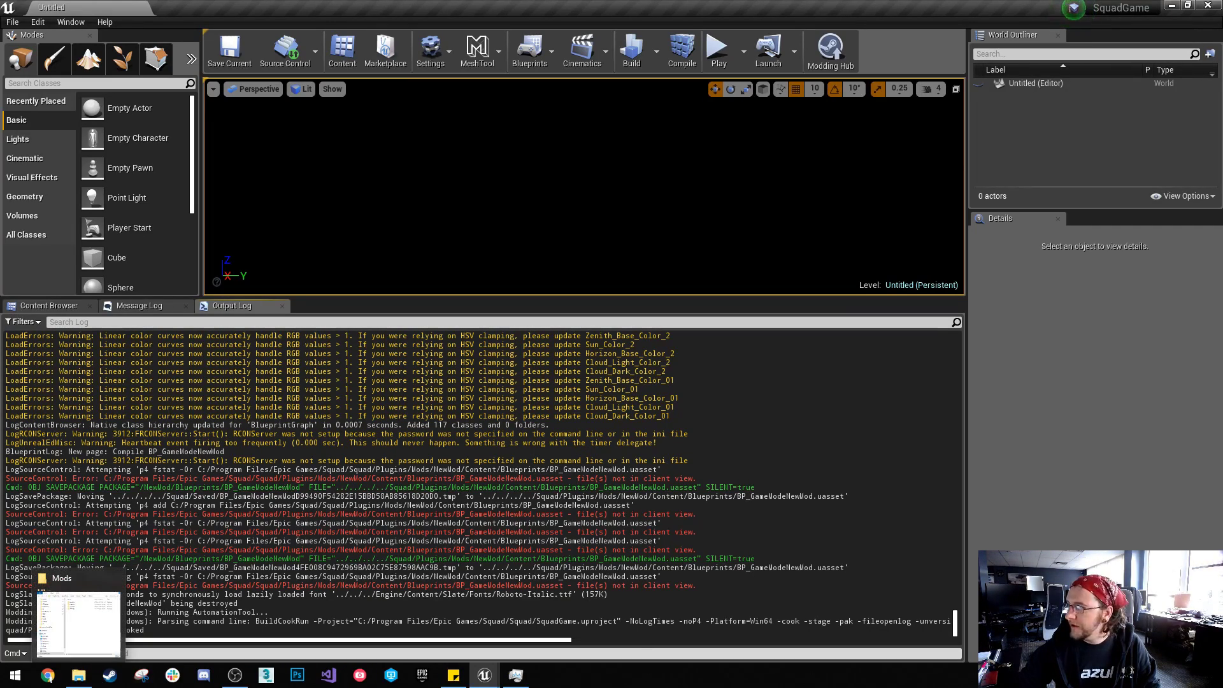
pyautogui.click(78, 615)
pyautogui.moveTo(535, 124); pyautogui.dragTo(400, 155)
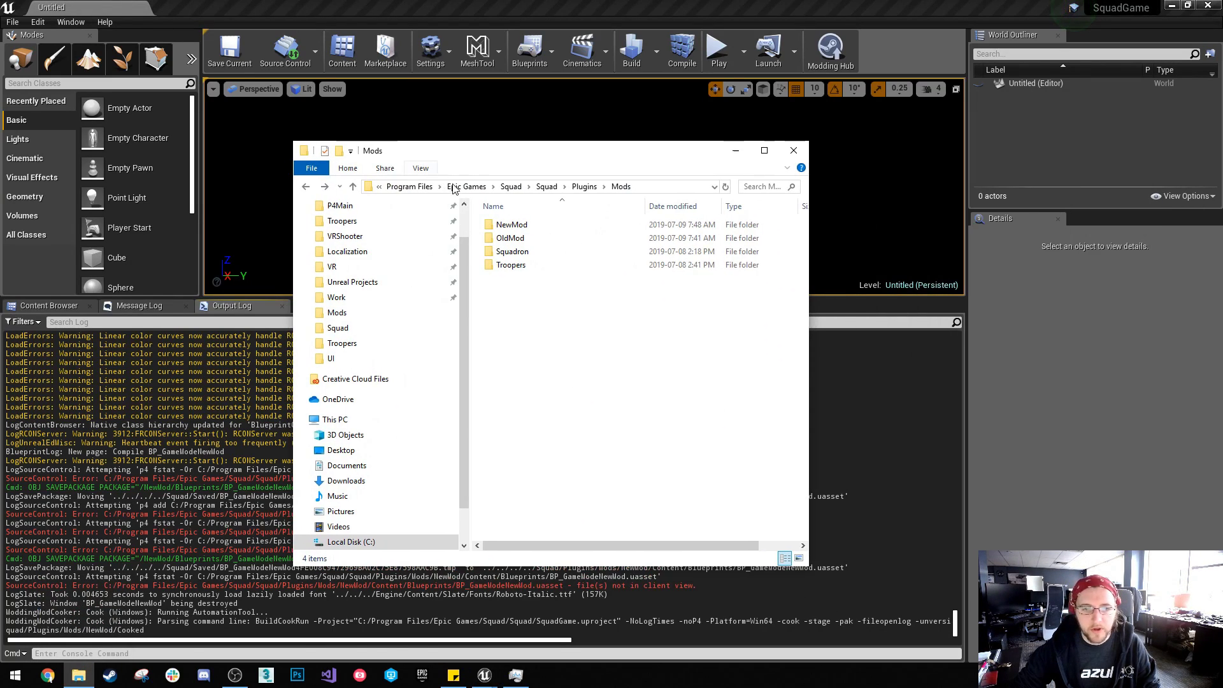
pyautogui.click(454, 186)
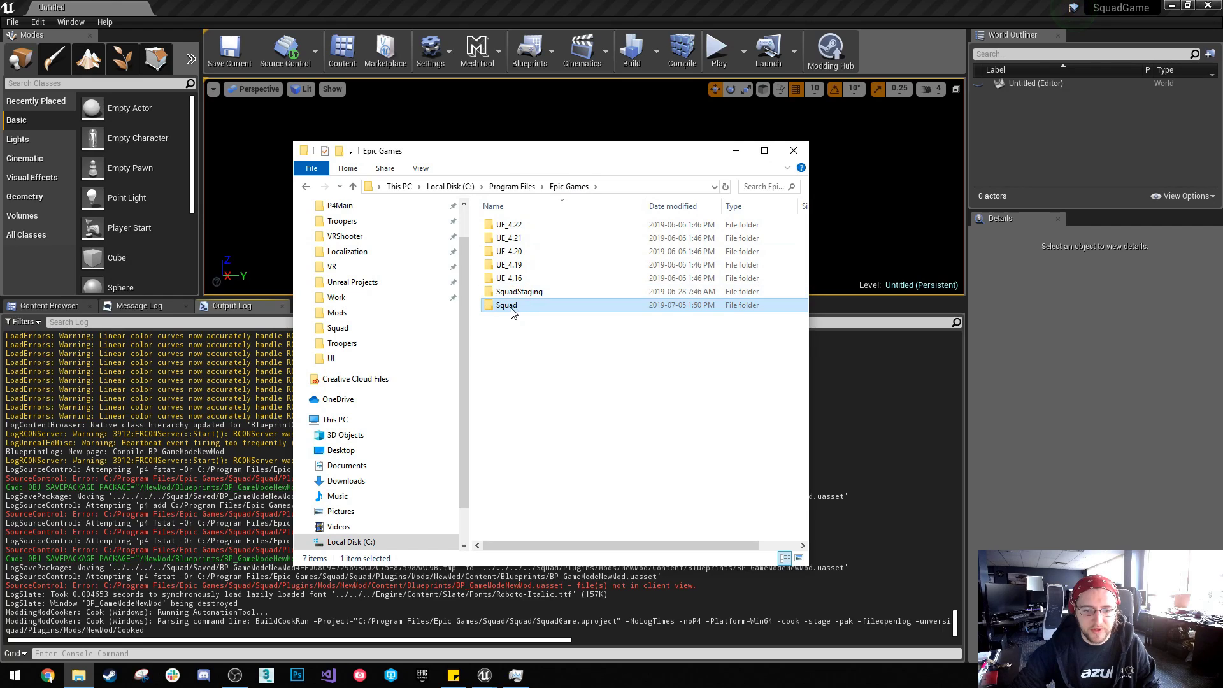
pyautogui.doubleClick(519, 305)
pyautogui.doubleClick(519, 240)
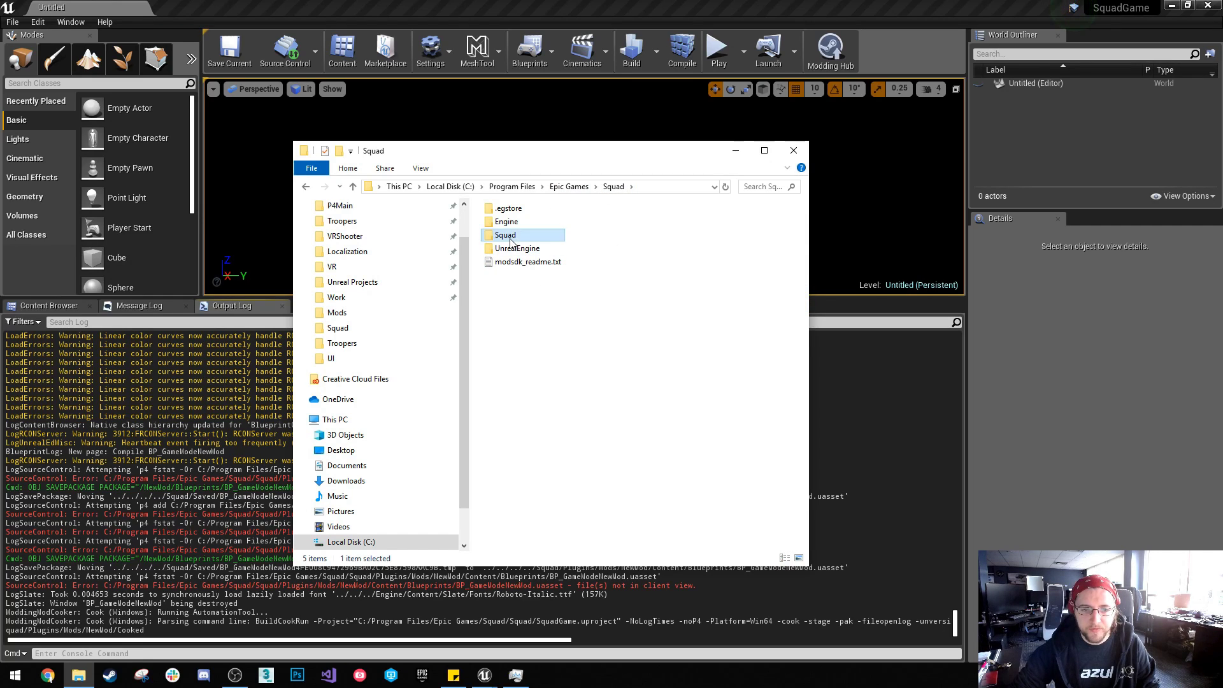
pyautogui.doubleClick(516, 252)
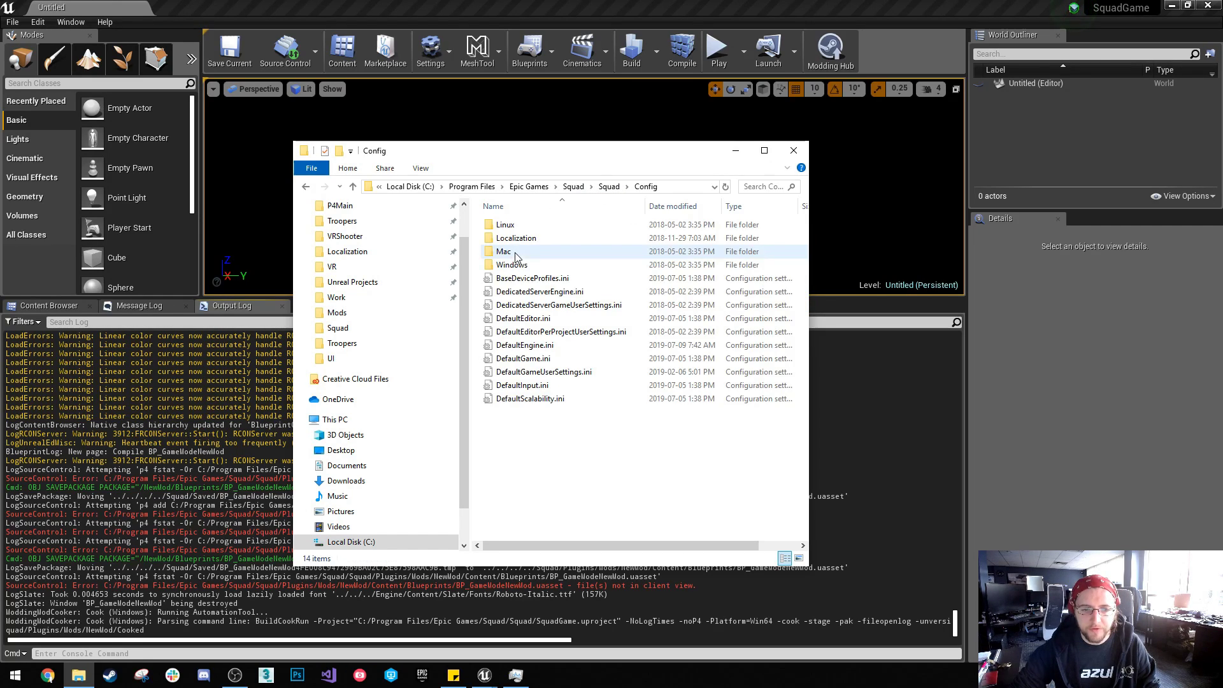
pyautogui.doubleClick(530, 346)
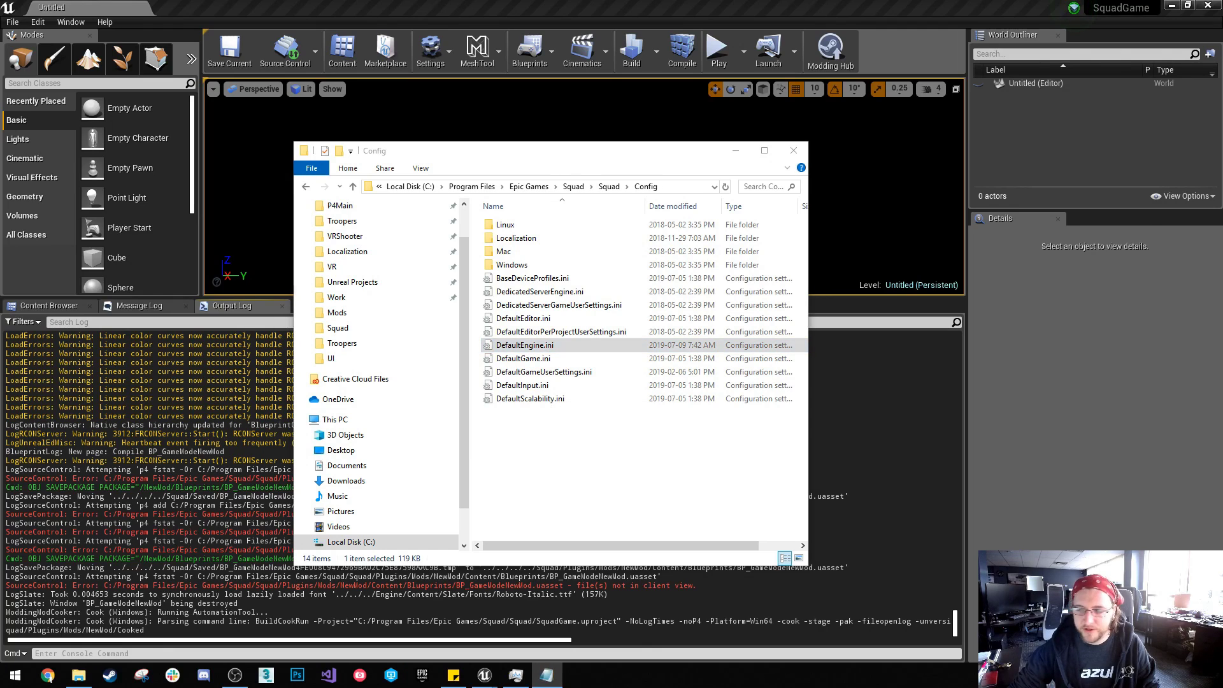
# Step: Search DefaultEngine.ini for 'a13', find no match, and close Notepad without changes
pyautogui.click(516, 268)
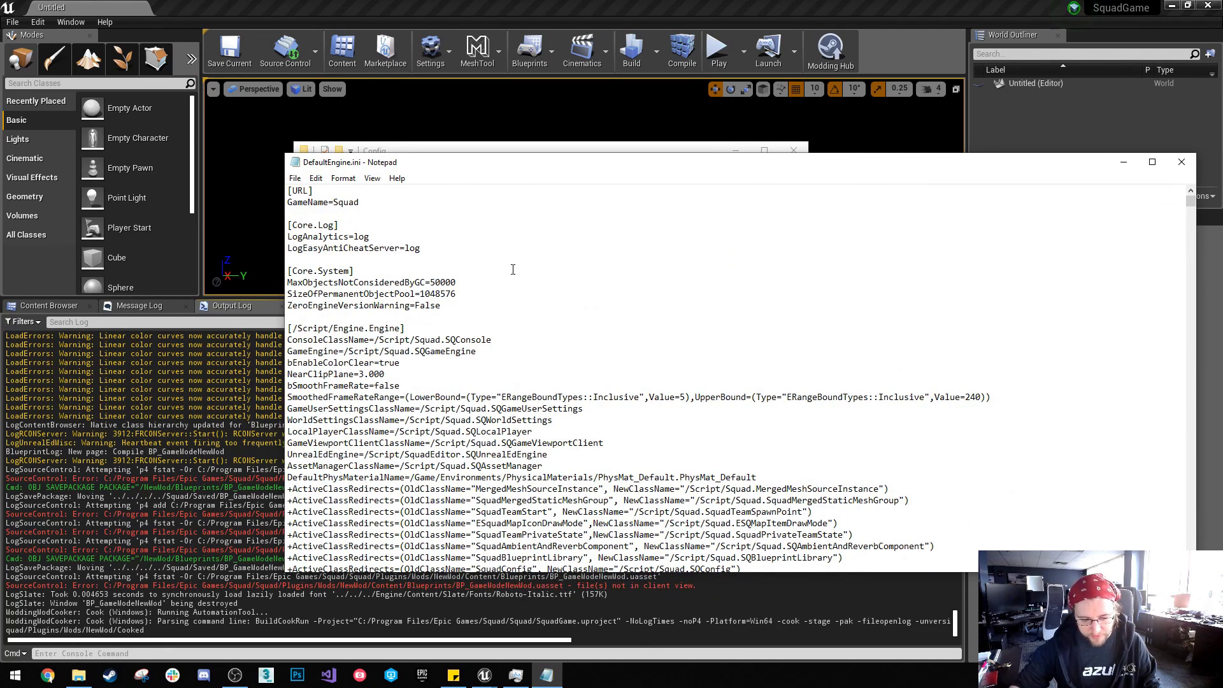
pyautogui.hotkey('ctrl', 'f')
pyautogui.press('Return')
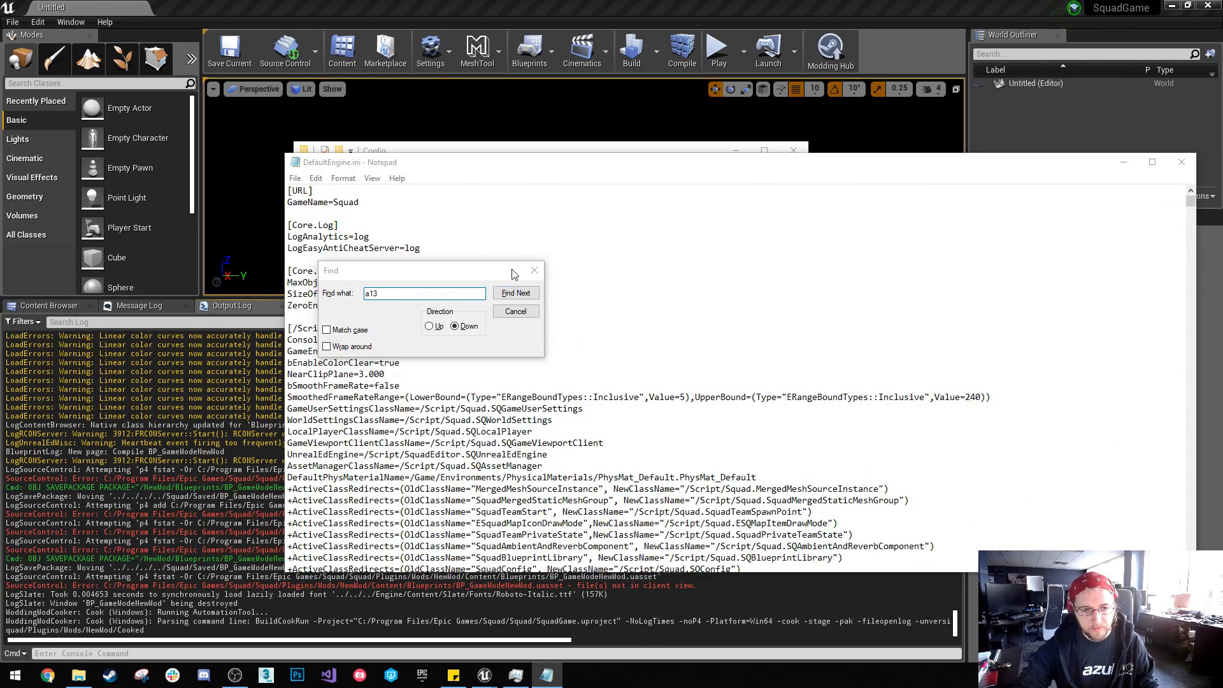
pyautogui.click(641, 384)
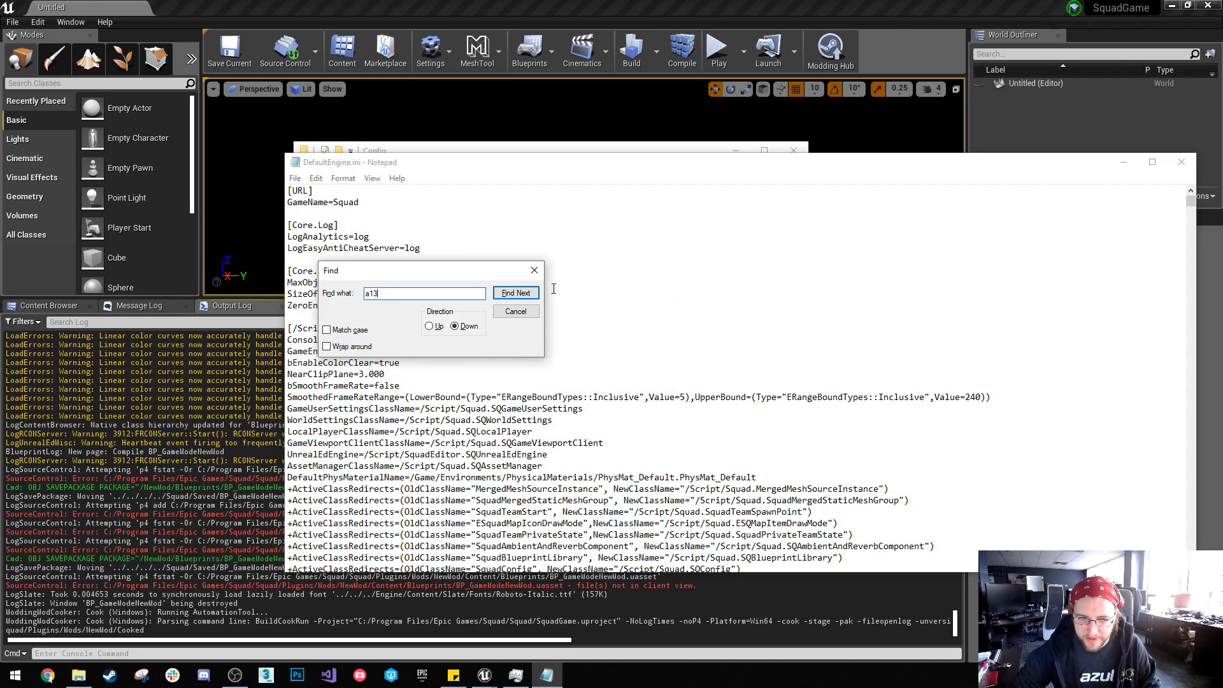
pyautogui.click(534, 270)
pyautogui.click(1183, 165)
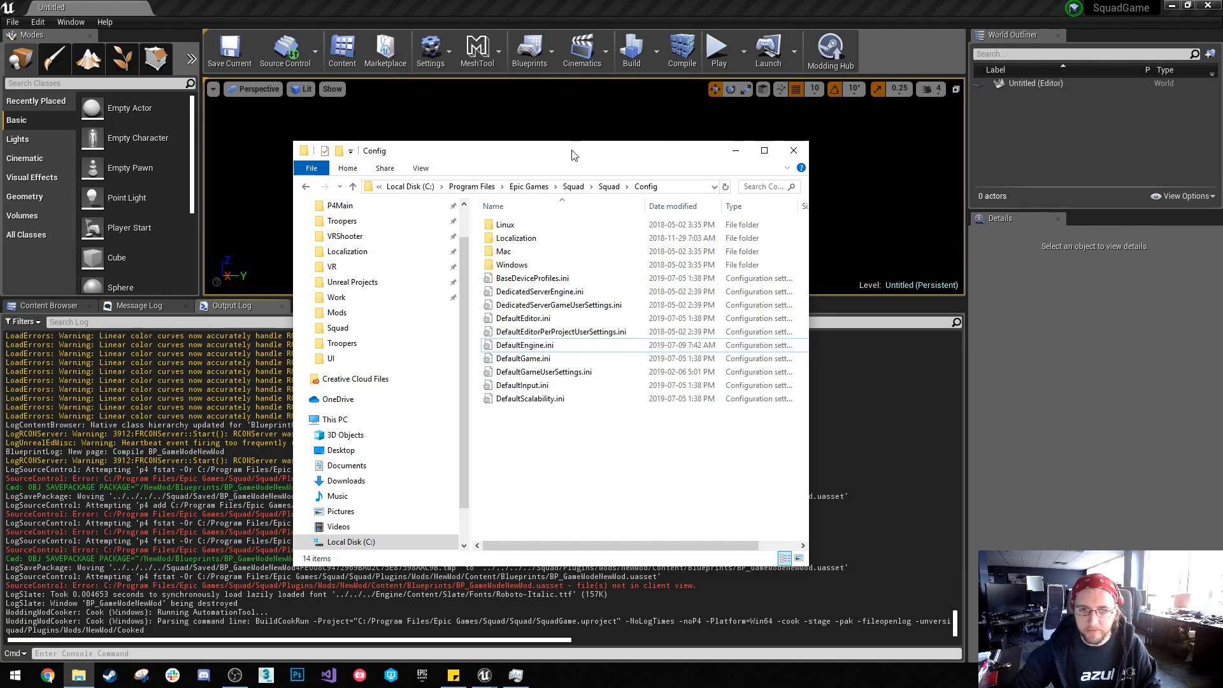
# Step: Switch from Explorer back to Unreal Editor and check the Source Control dropdown
pyautogui.hotkey('alt', 'Tab')
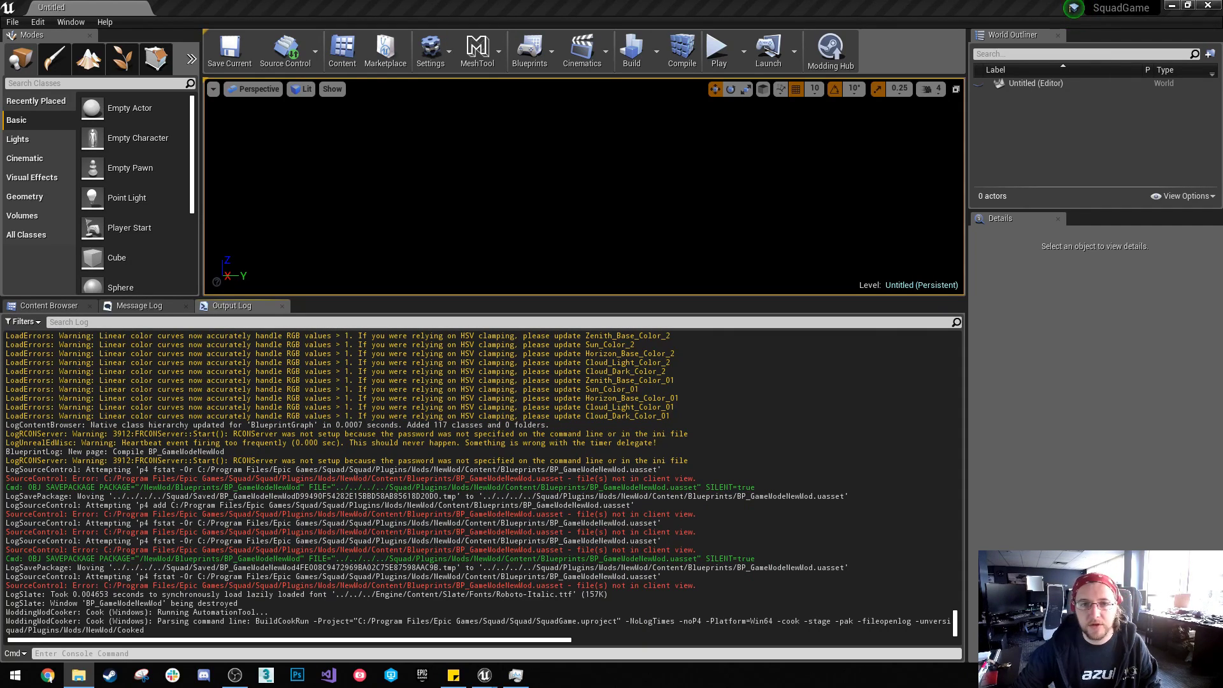
pyautogui.hotkey('alt', 'Tab')
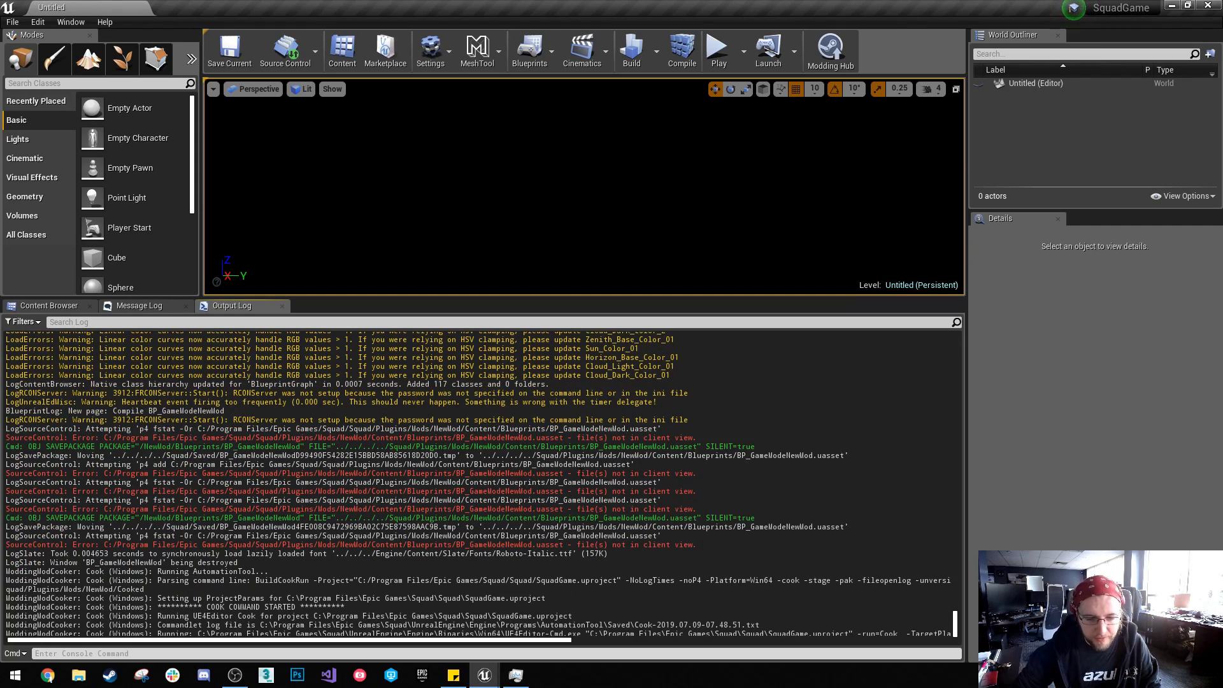
pyautogui.click(285, 51)
pyautogui.click(702, 438)
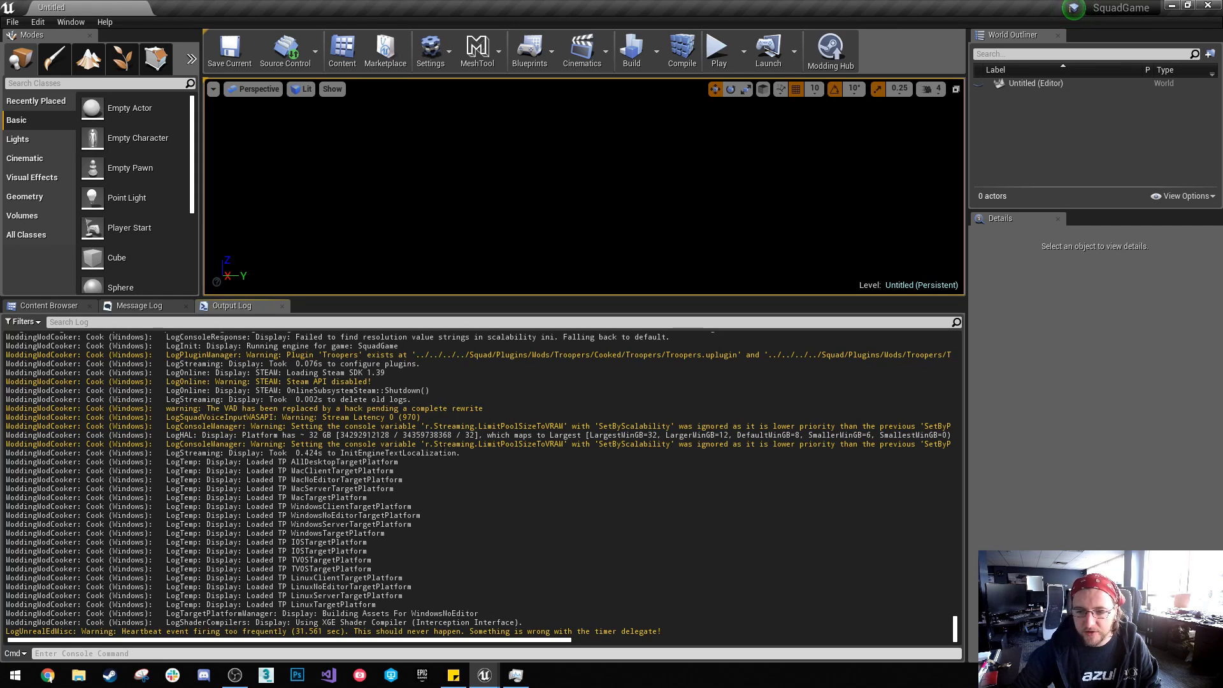
# Step: Start LOAD & EDIT in the Modding Hub and browse up to the Epic Games folder
pyautogui.click(839, 54)
pyautogui.click(445, 336)
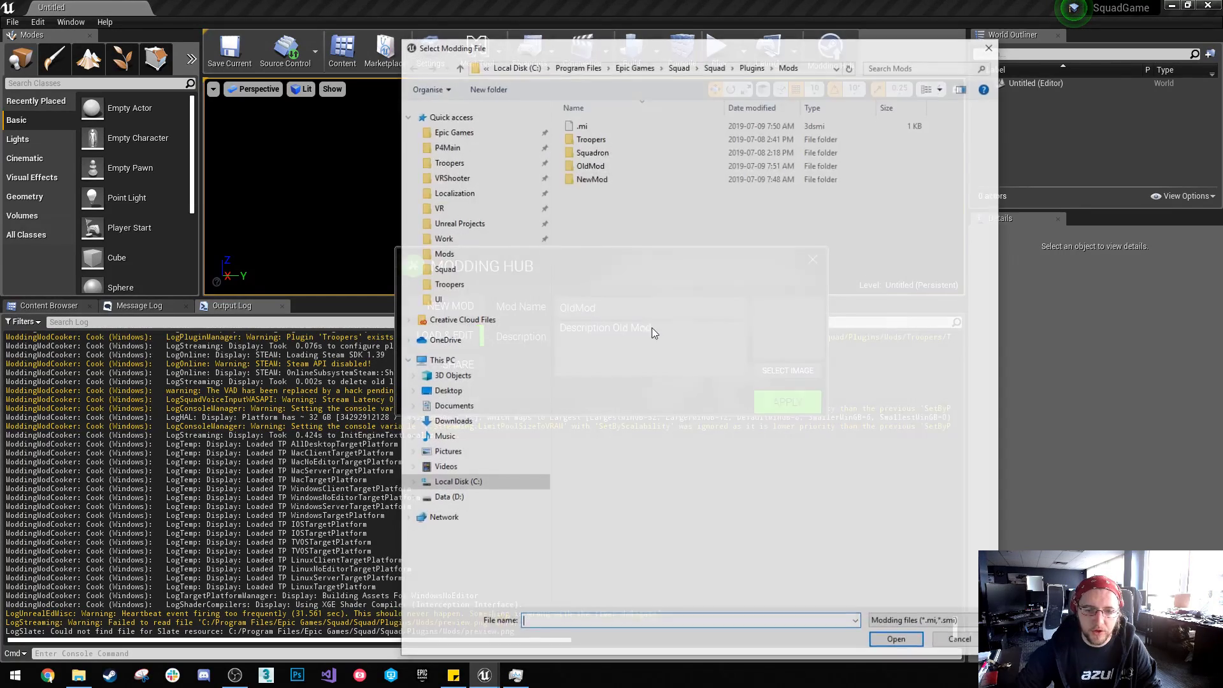
pyautogui.click(599, 164)
pyautogui.doubleClick(599, 164)
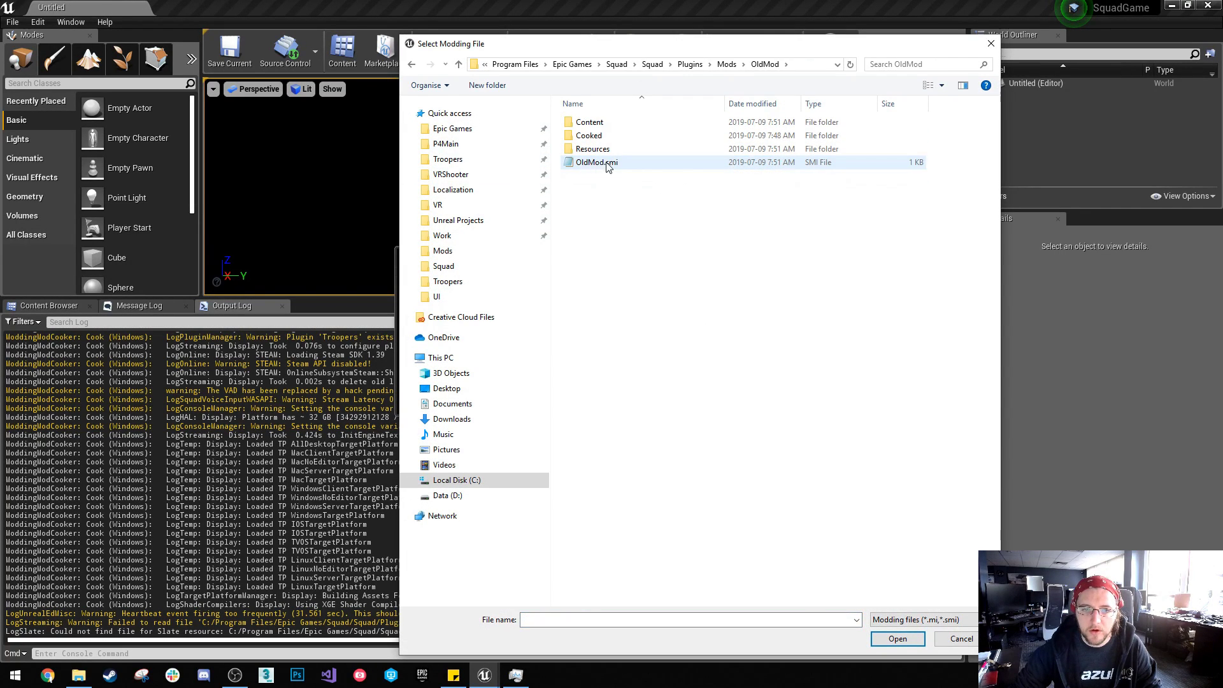
pyautogui.click(690, 64)
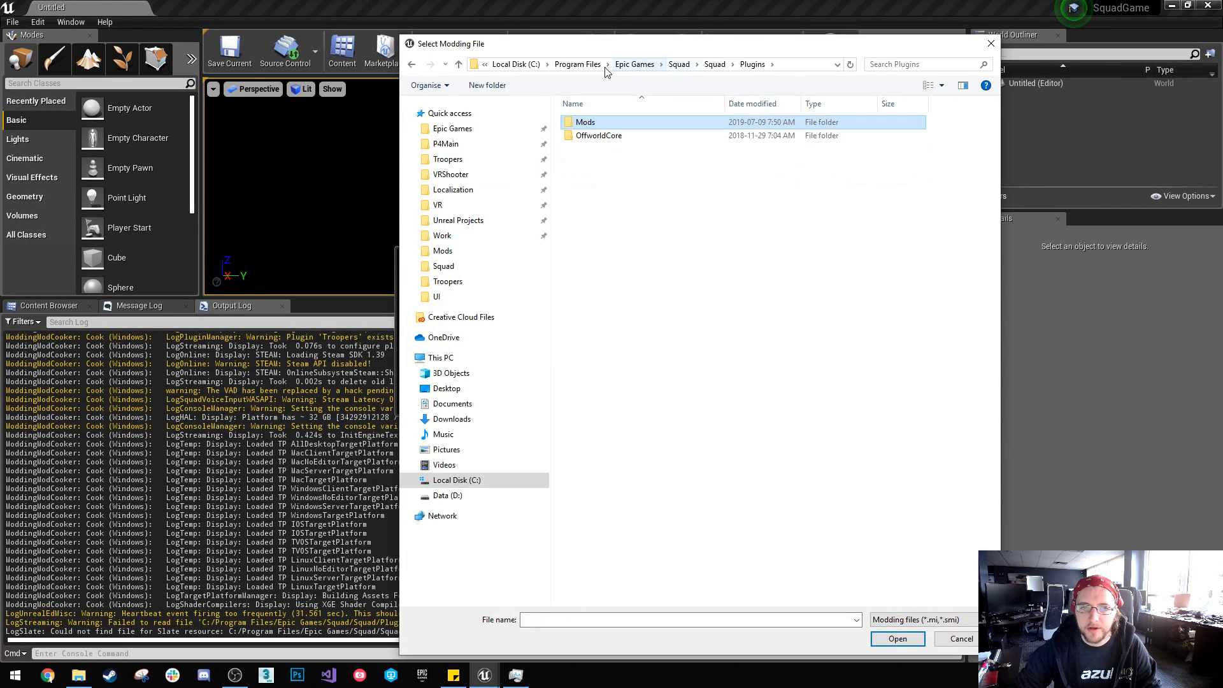
pyautogui.click(634, 64)
# Step: Load OldMod.smi from Squad > Squad > Plugins > Mods > OldMod
pyautogui.doubleClick(601, 125)
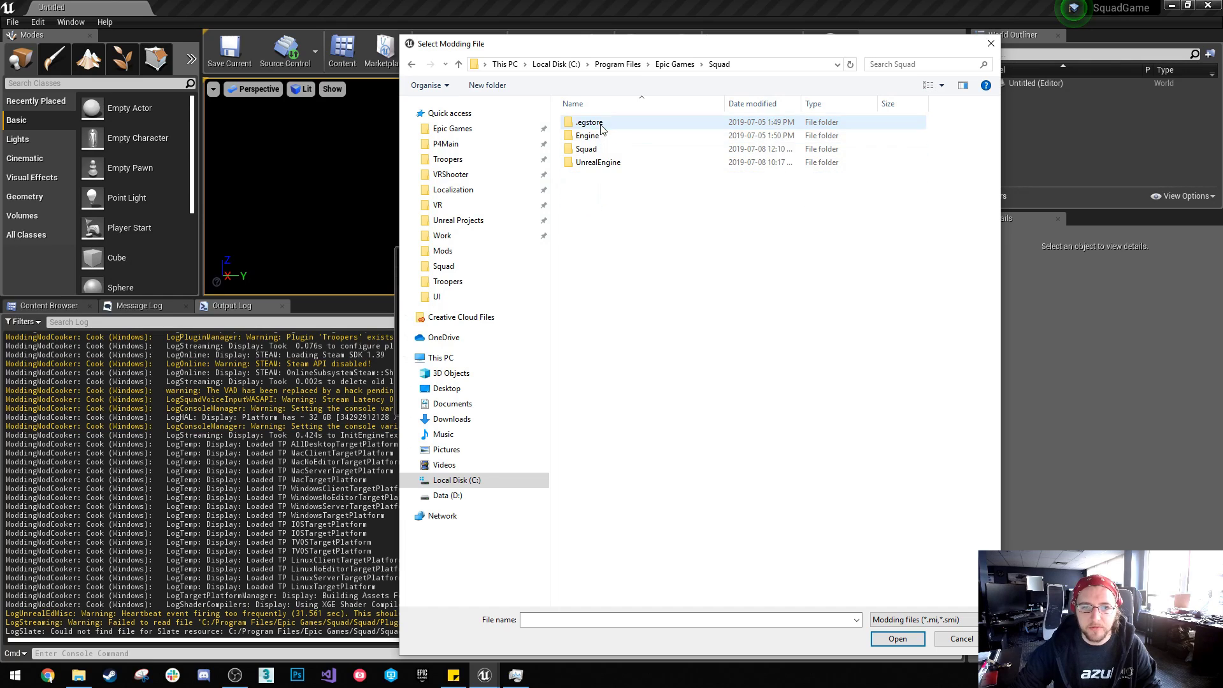
pyautogui.doubleClick(586, 149)
pyautogui.doubleClick(585, 203)
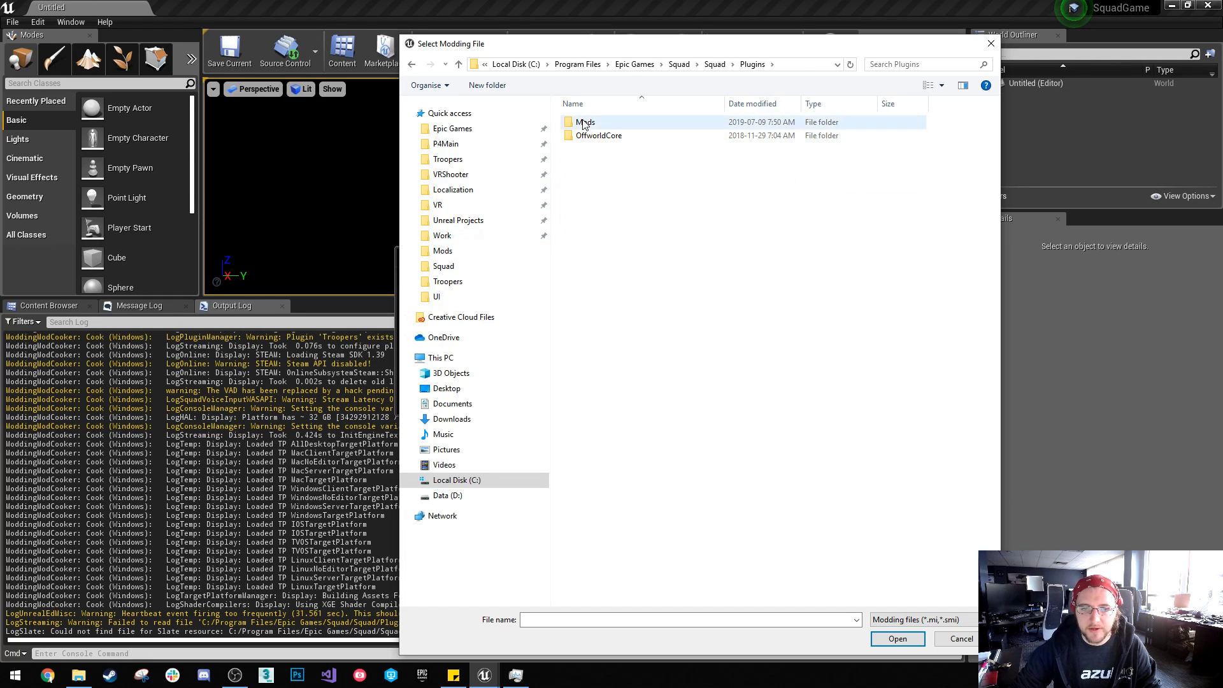
pyautogui.doubleClick(585, 123)
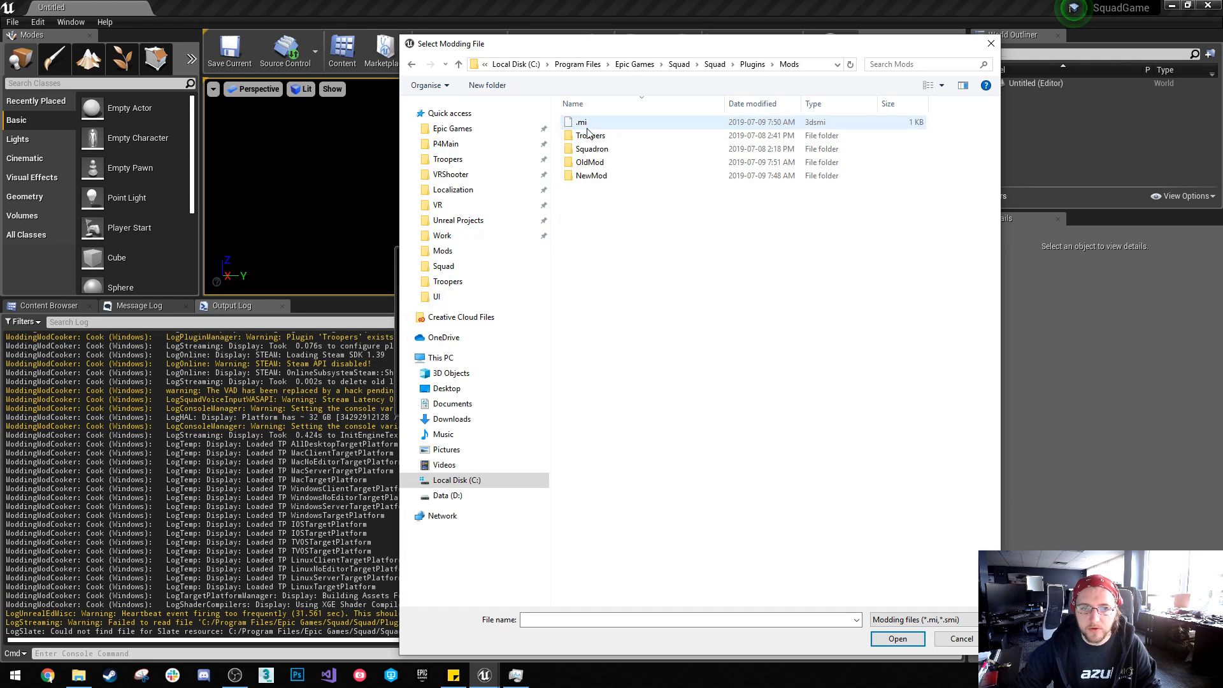
pyautogui.doubleClick(590, 162)
pyautogui.doubleClick(599, 163)
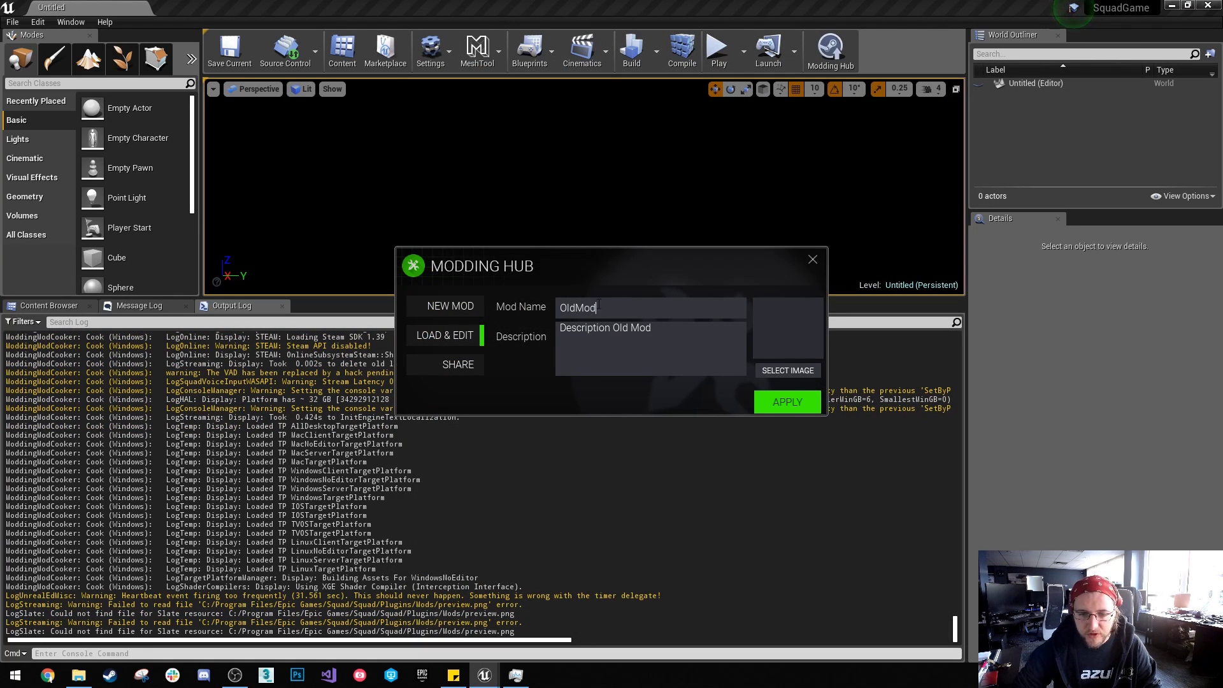
pyautogui.press('Tab')
# Step: Pick OldMod's preview picture from Pictures > ModPngs
pyautogui.click(782, 370)
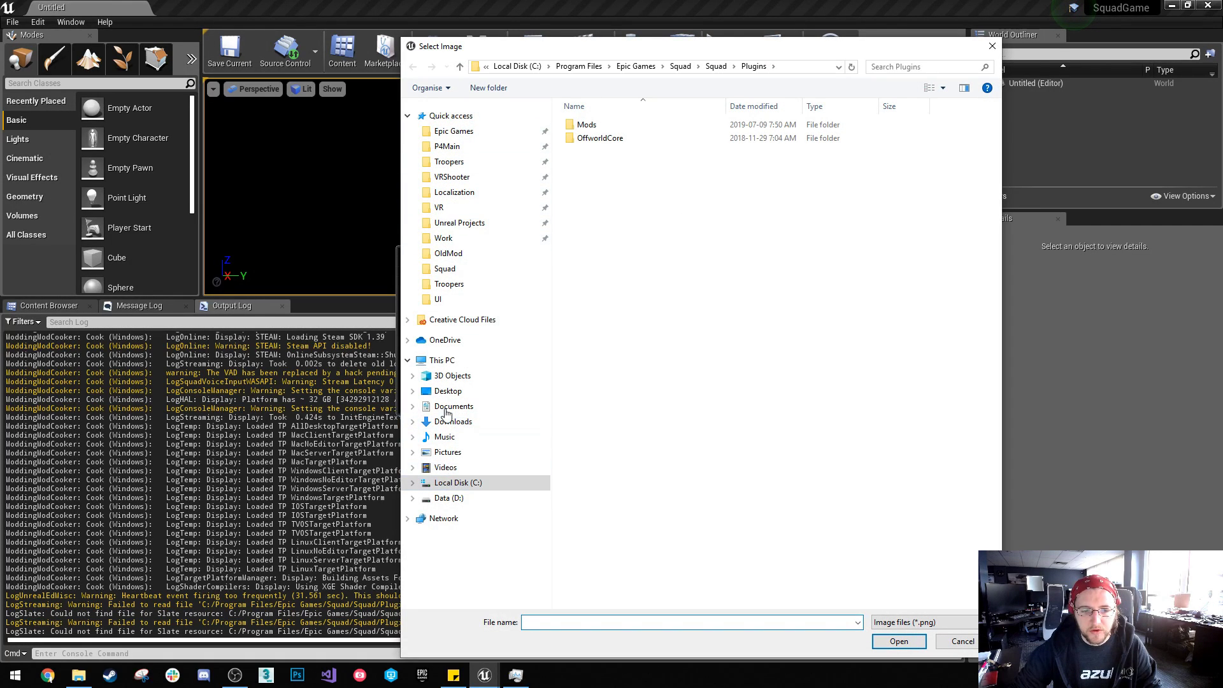
pyautogui.click(448, 452)
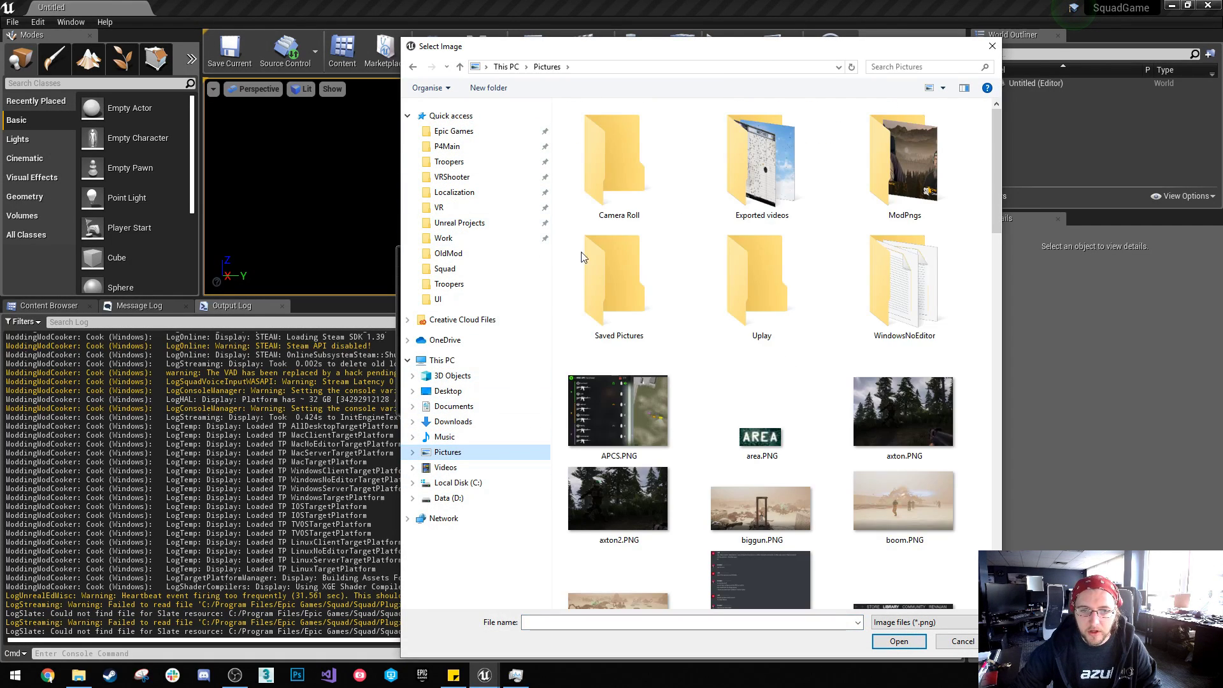
pyautogui.doubleClick(911, 179)
pyautogui.doubleClick(594, 115)
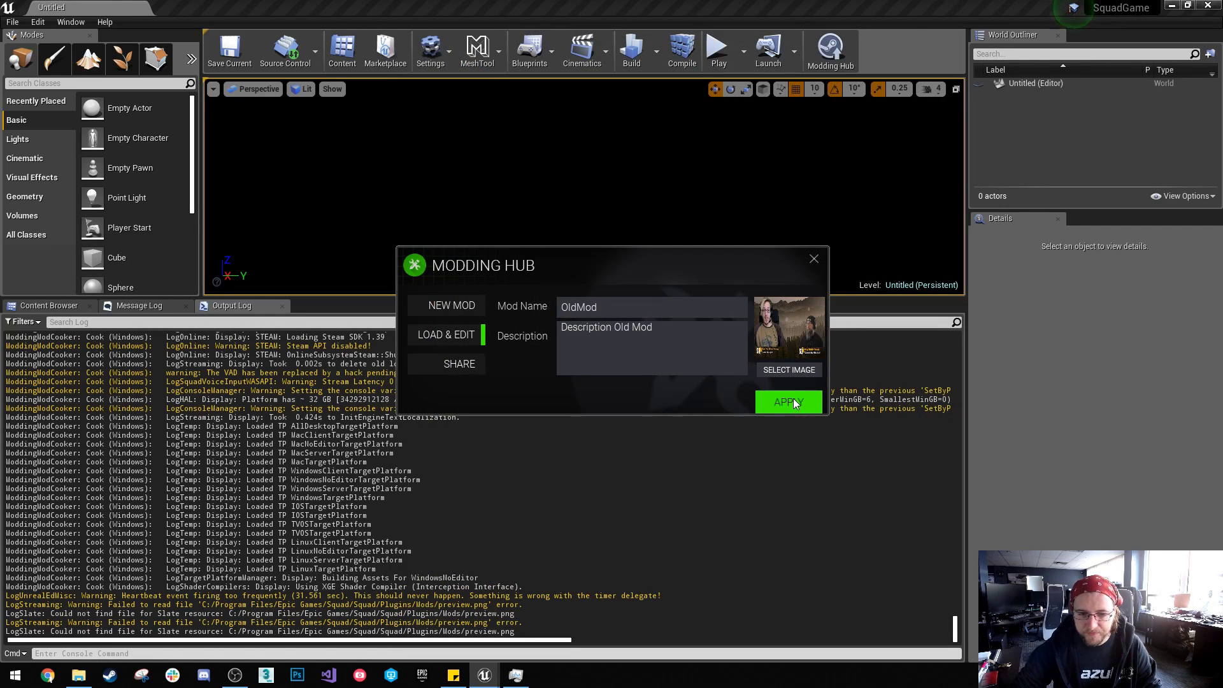
# Step: Apply the OldMod settings and reload its mod file via LOAD & EDIT
pyautogui.click(484, 369)
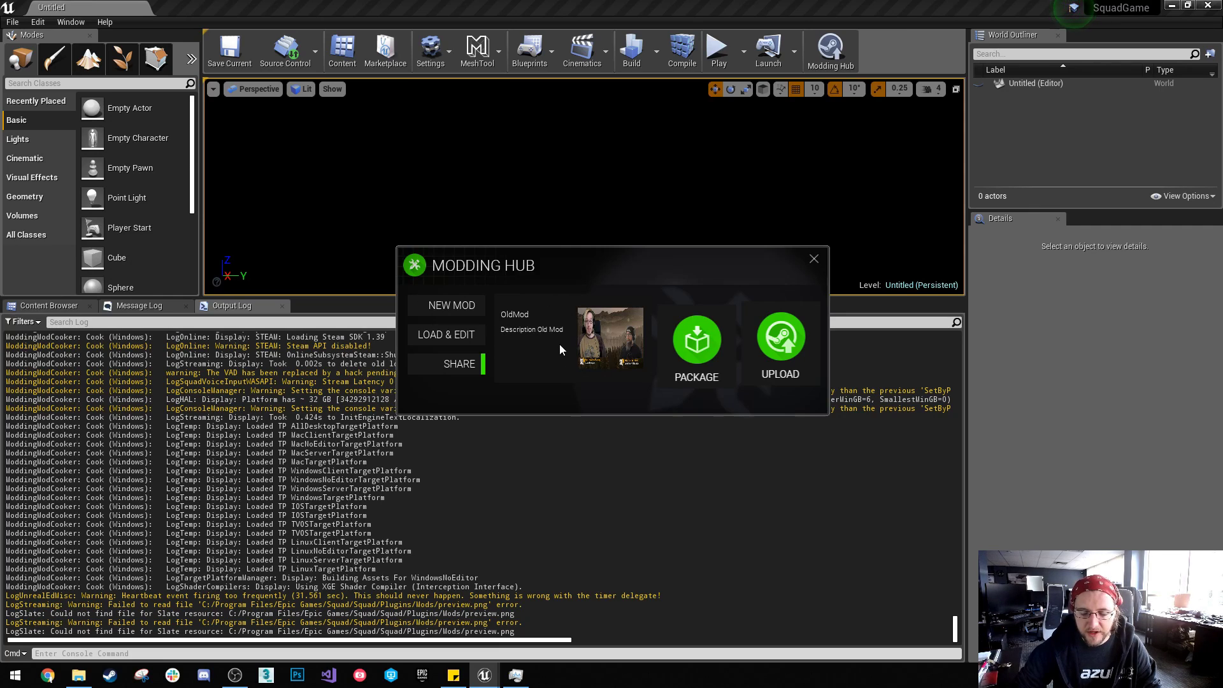
pyautogui.click(462, 338)
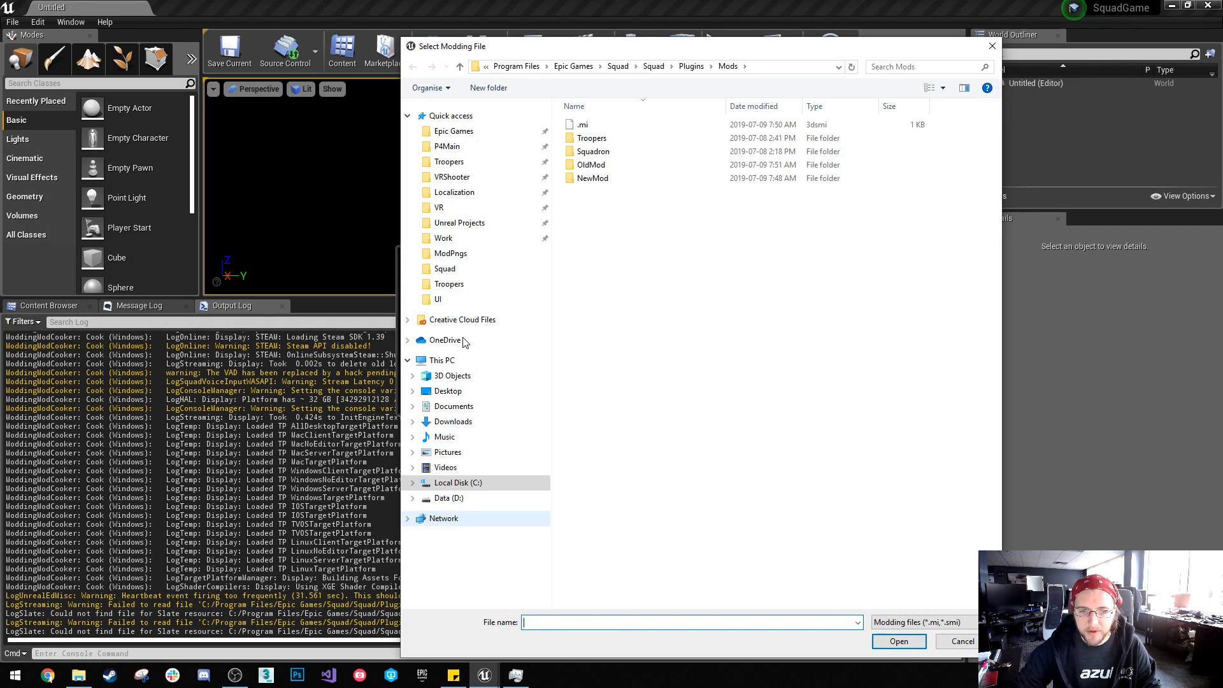
pyautogui.doubleClick(599, 166)
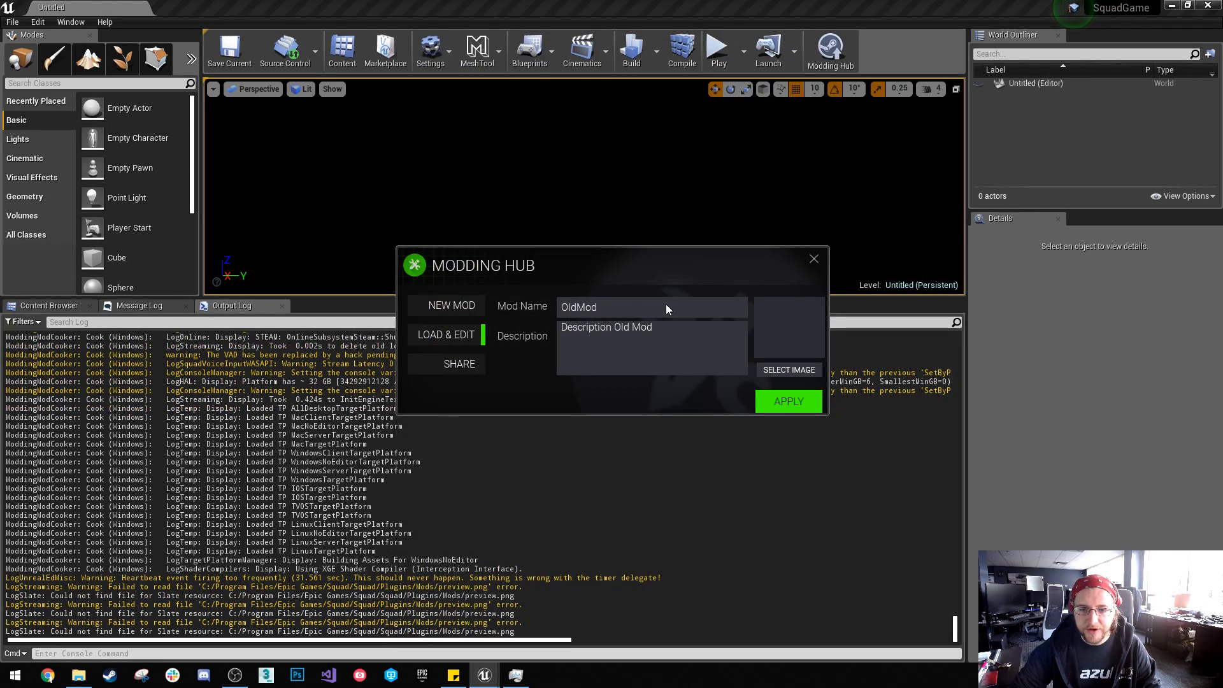
# Step: Browse the mod folders with all file types shown and load OldMod.smi
pyautogui.click(454, 339)
pyautogui.doubleClick(596, 179)
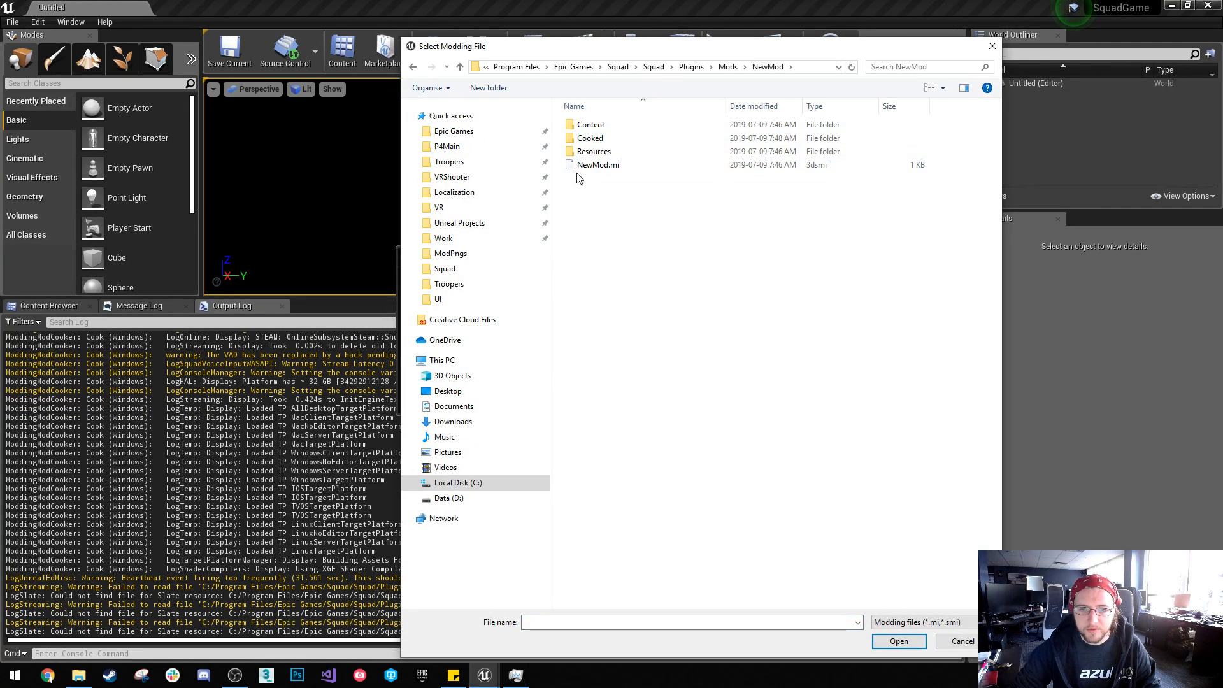
pyautogui.click(910, 626)
pyautogui.click(904, 642)
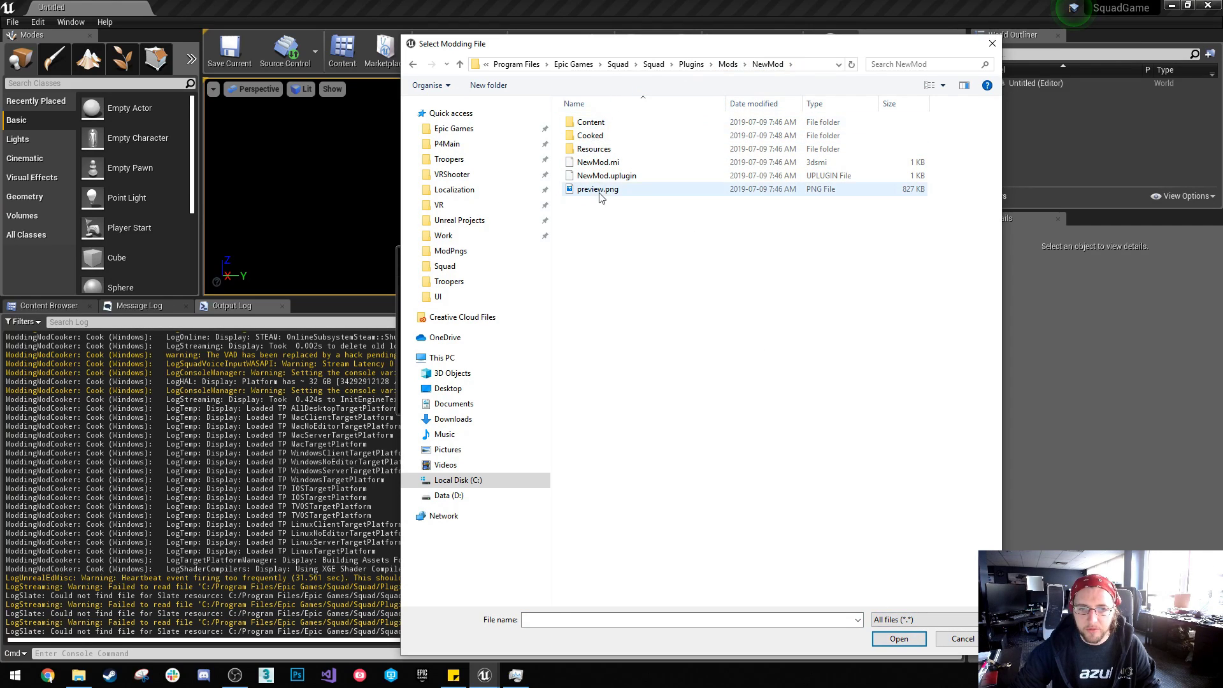
pyautogui.click(598, 191)
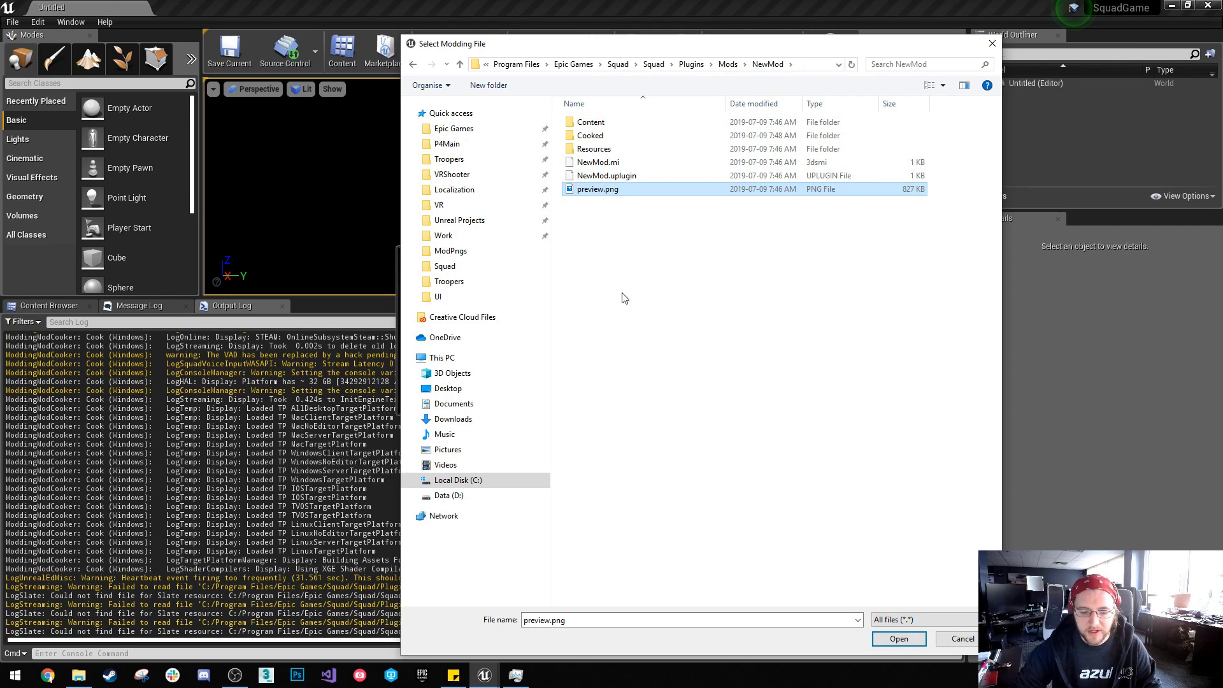
pyautogui.click(414, 65)
pyautogui.doubleClick(598, 161)
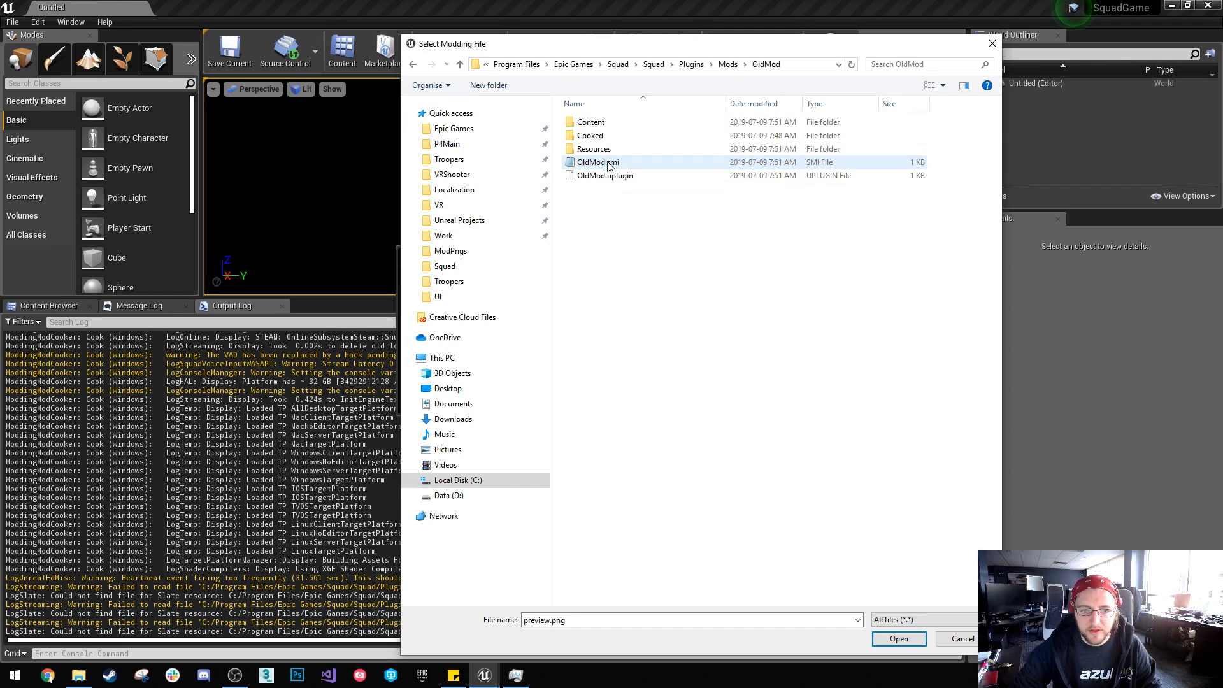
pyautogui.click(615, 237)
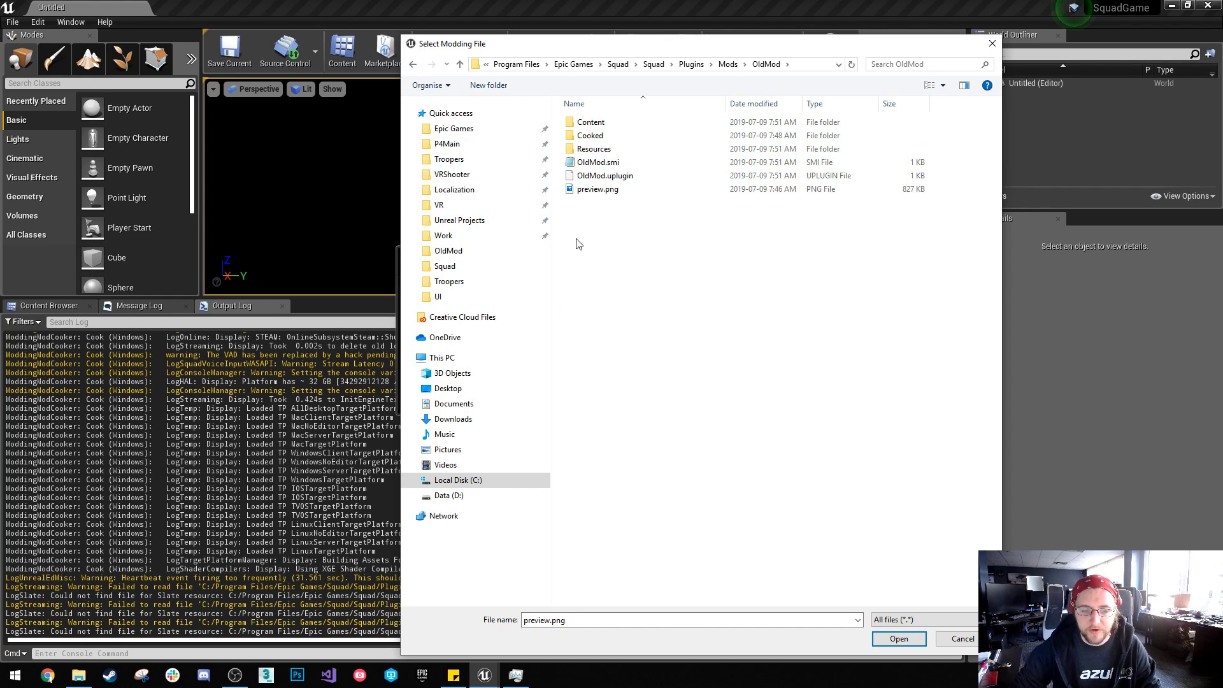
pyautogui.doubleClick(599, 162)
# Step: Load OldMod.smi again and set the OldMod folder's preview.png as its image
pyautogui.click(453, 338)
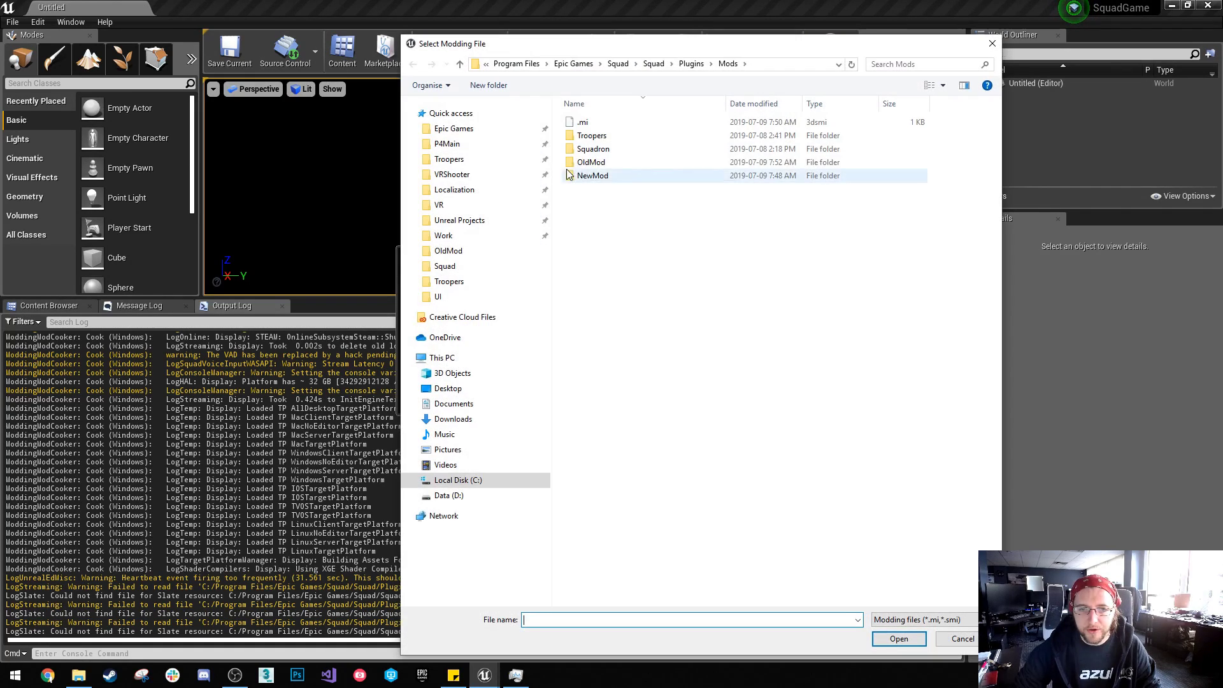
pyautogui.doubleClick(599, 162)
pyautogui.doubleClick(596, 164)
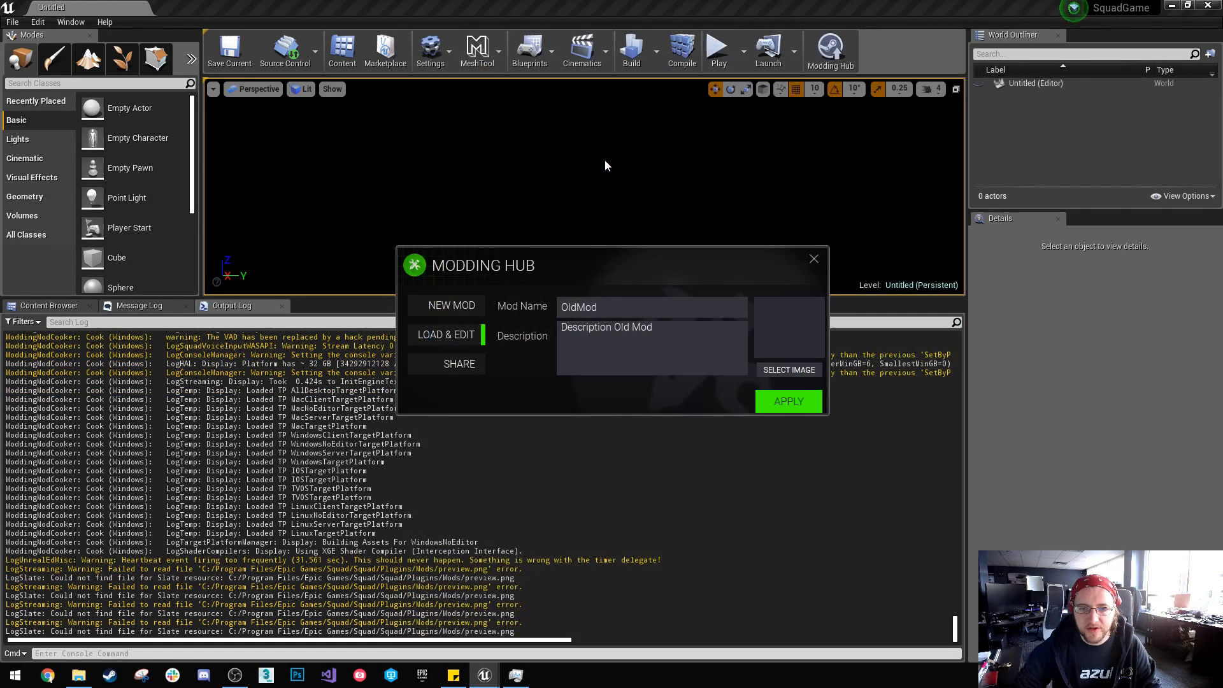
pyautogui.click(777, 353)
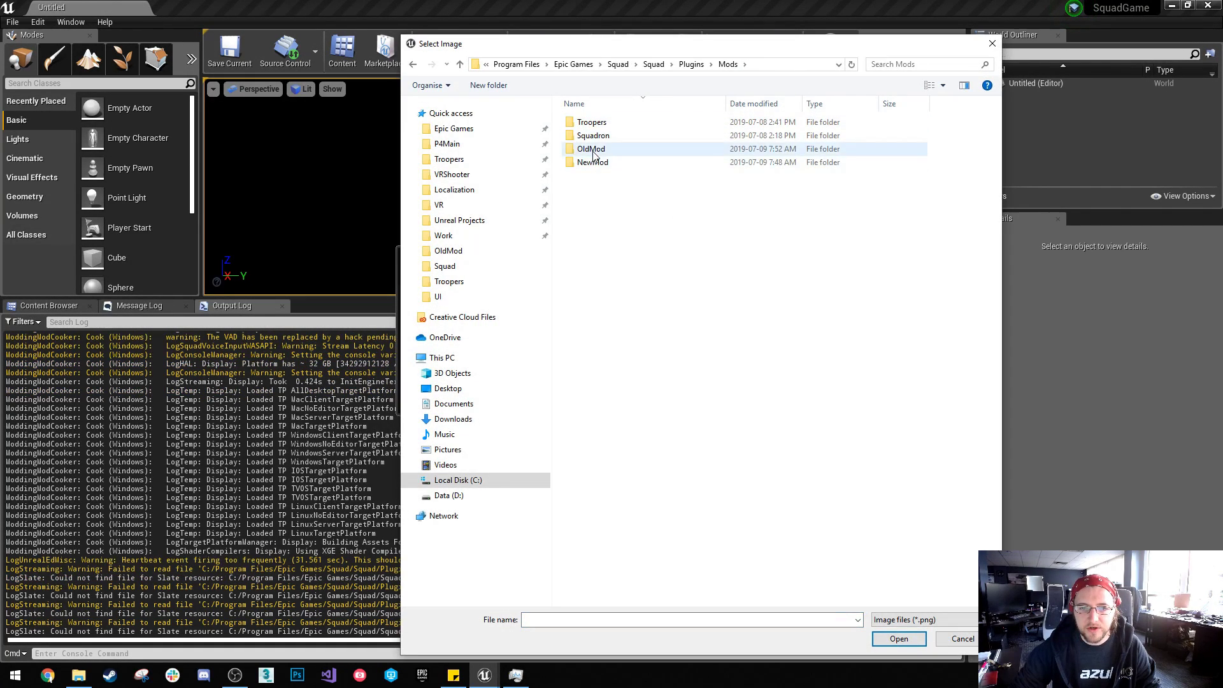
pyautogui.doubleClick(593, 152)
pyautogui.doubleClick(591, 163)
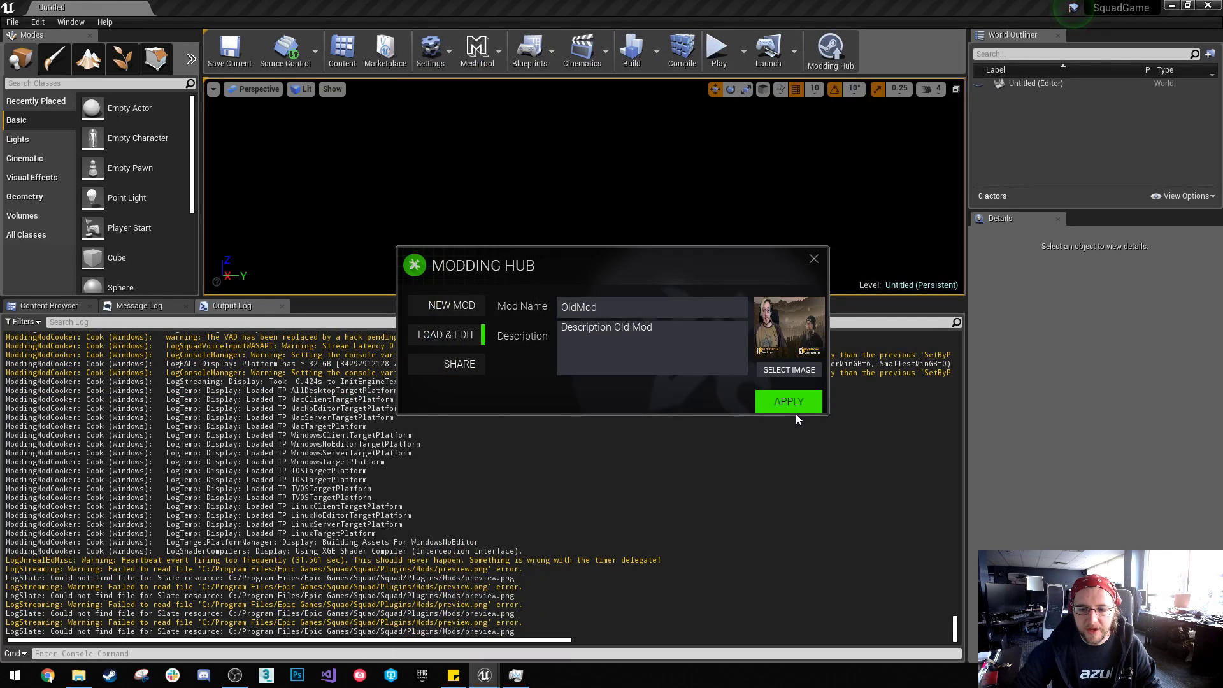
# Step: Apply OldMod's name, description and image, then reopen the Modding Hub
pyautogui.click(456, 371)
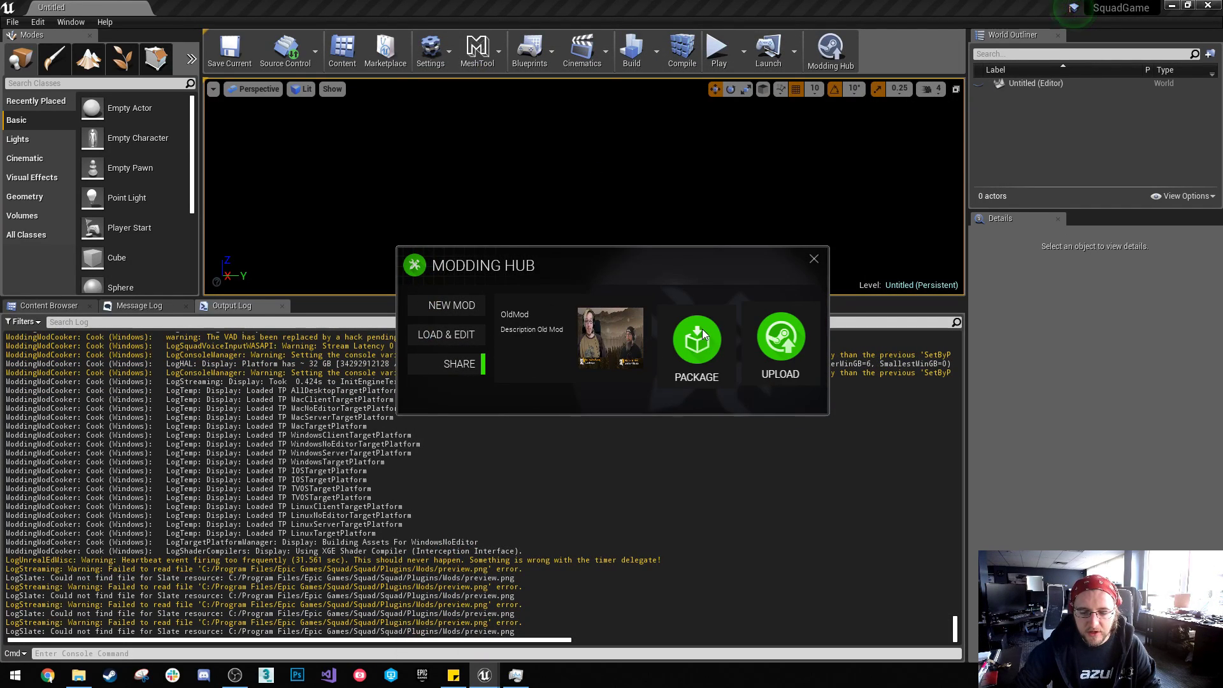
pyautogui.click(813, 260)
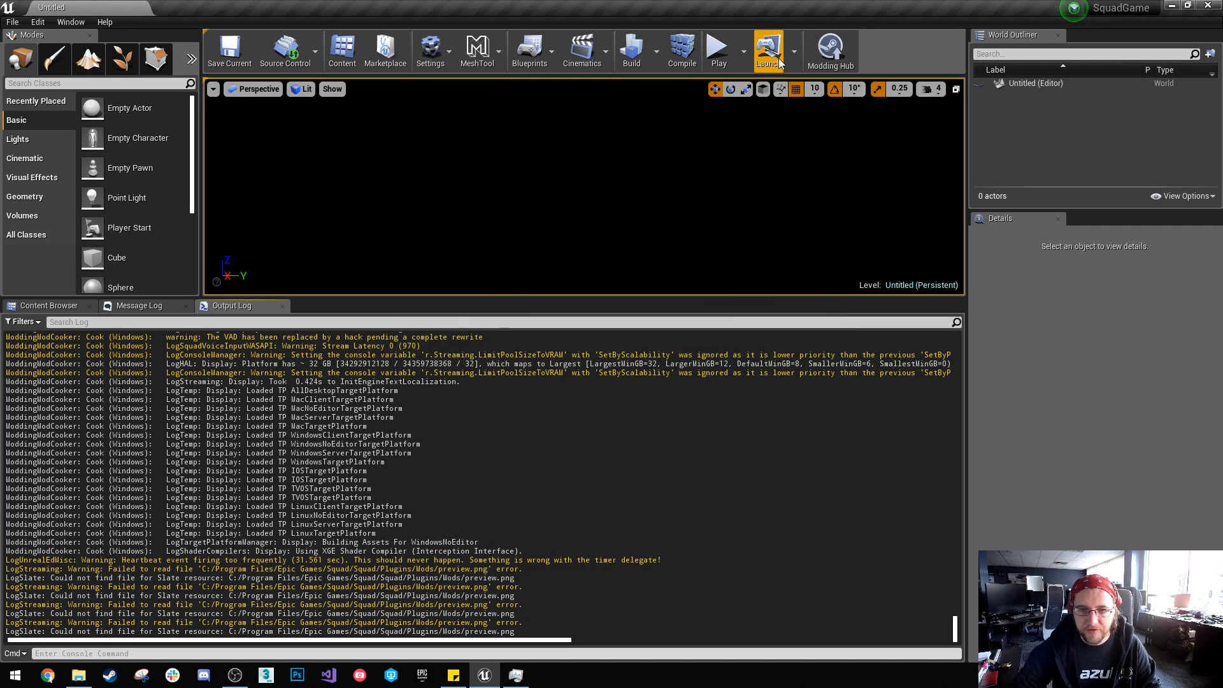
pyautogui.click(833, 57)
# Step: Copy NewMod.mi from the NewMod folder into the OldMod folder
pyautogui.click(469, 335)
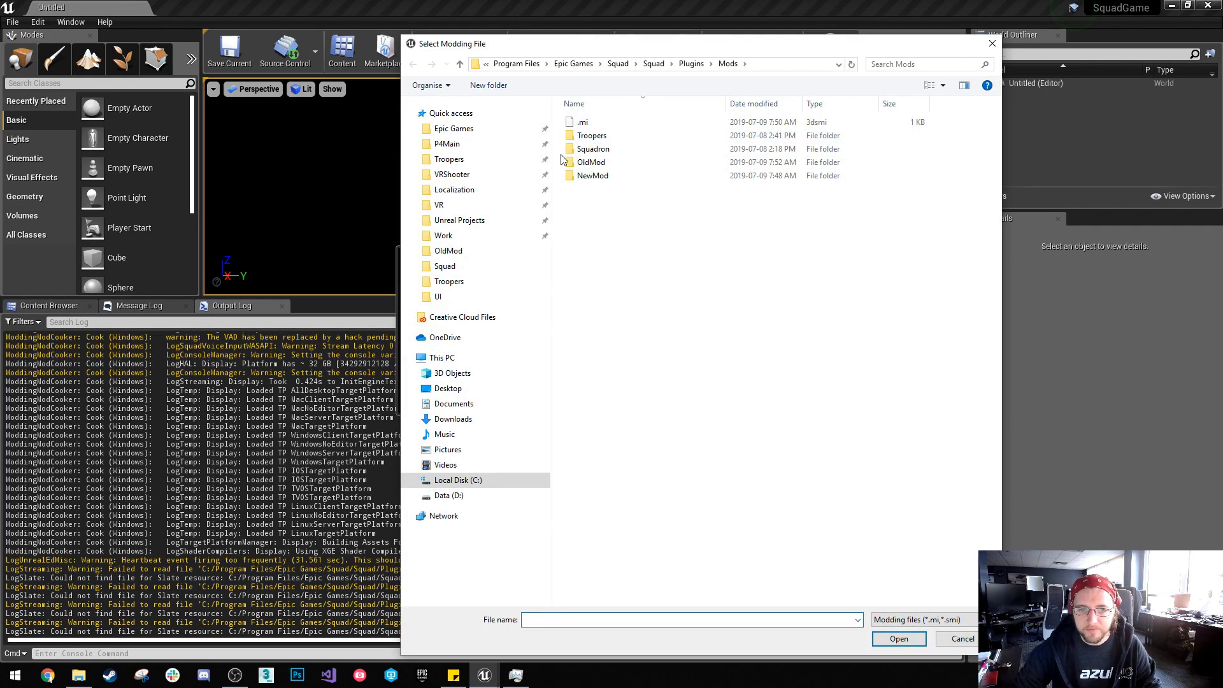
pyautogui.doubleClick(586, 162)
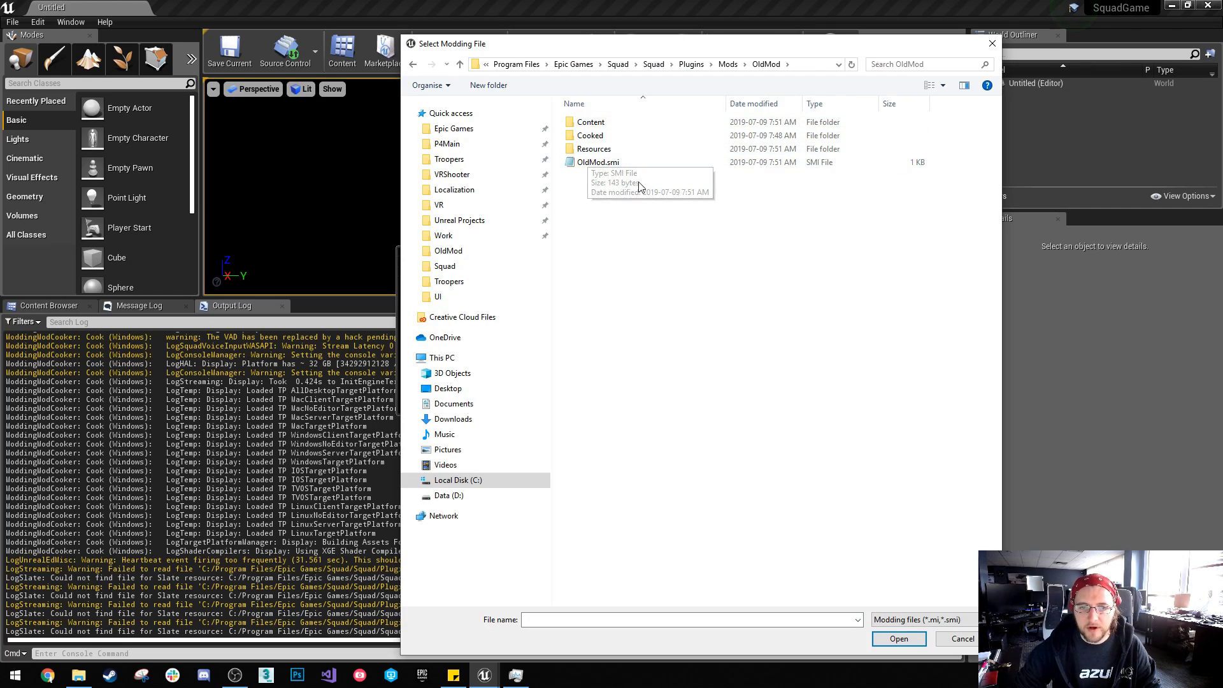
pyautogui.click(413, 64)
pyautogui.doubleClick(596, 176)
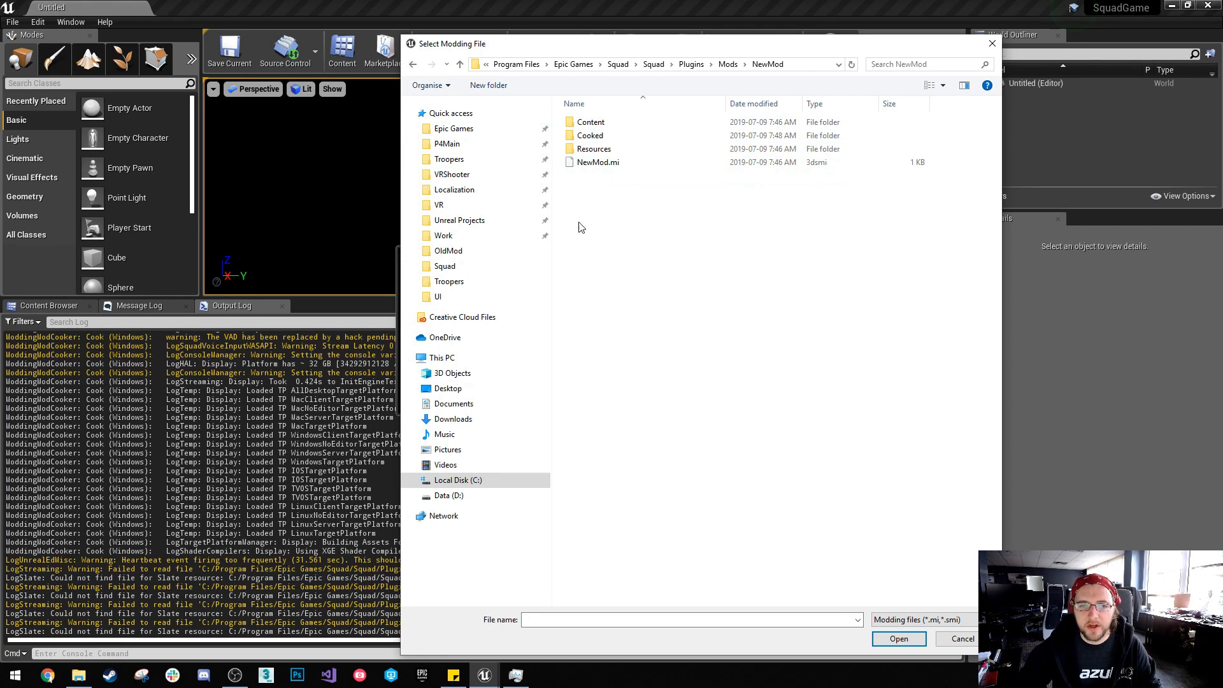
pyautogui.click(598, 161)
pyautogui.click(413, 64)
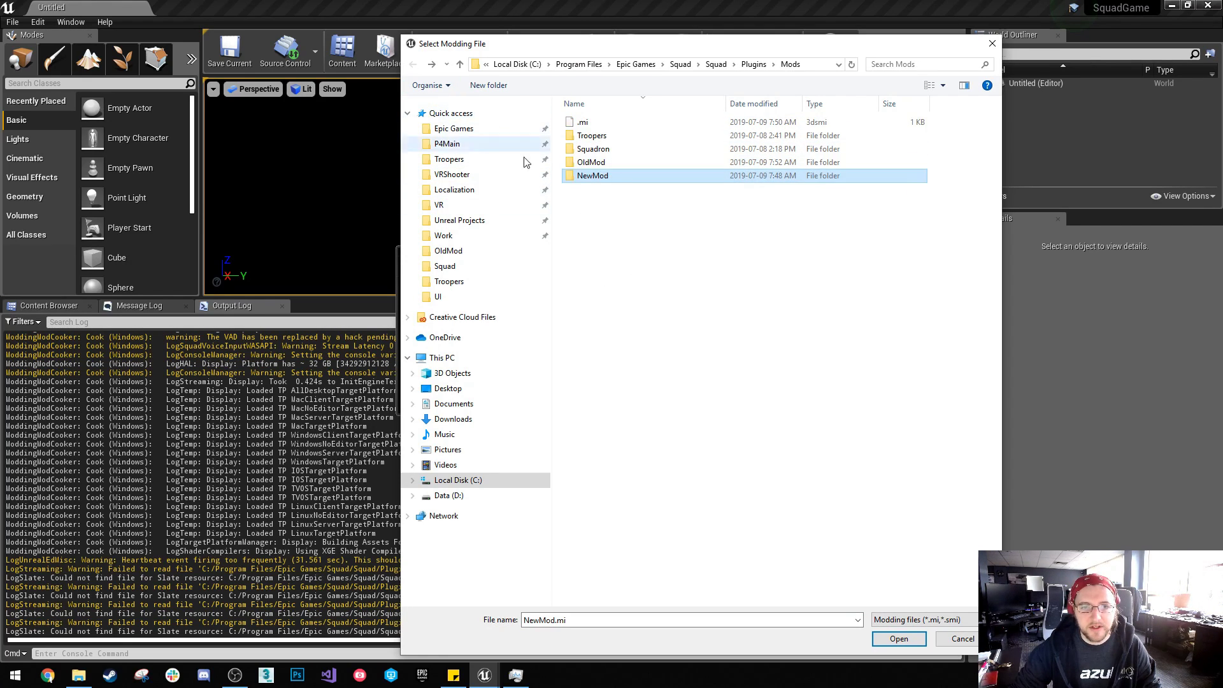
pyautogui.doubleClick(591, 162)
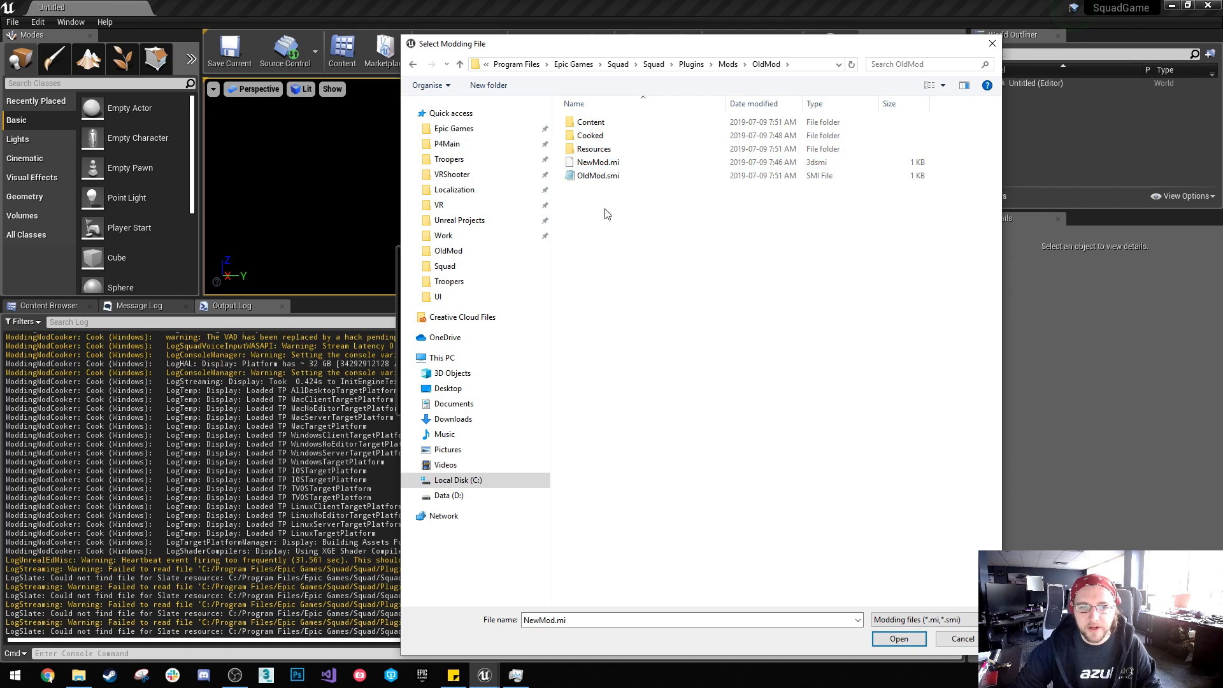
# Step: Rename the copied file from NewMod.mi to OldMod.mi
pyautogui.click(598, 162)
pyautogui.click(598, 162)
pyautogui.click(597, 162)
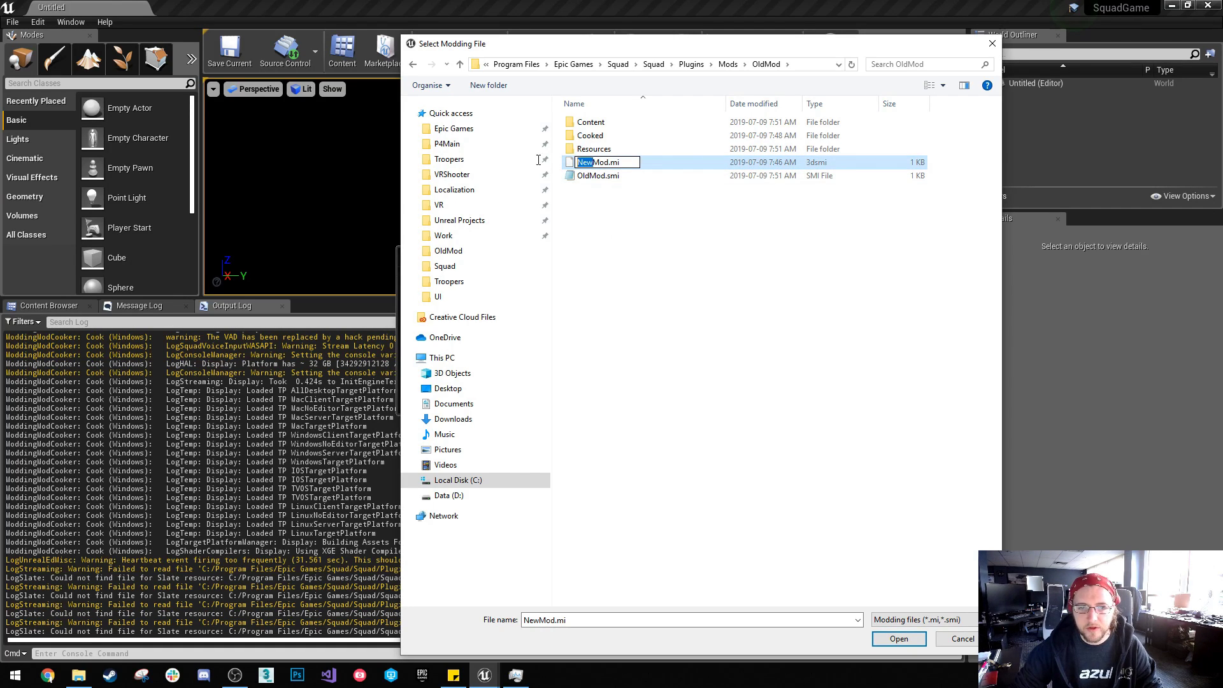
pyautogui.write('Old')
pyautogui.press('Return')
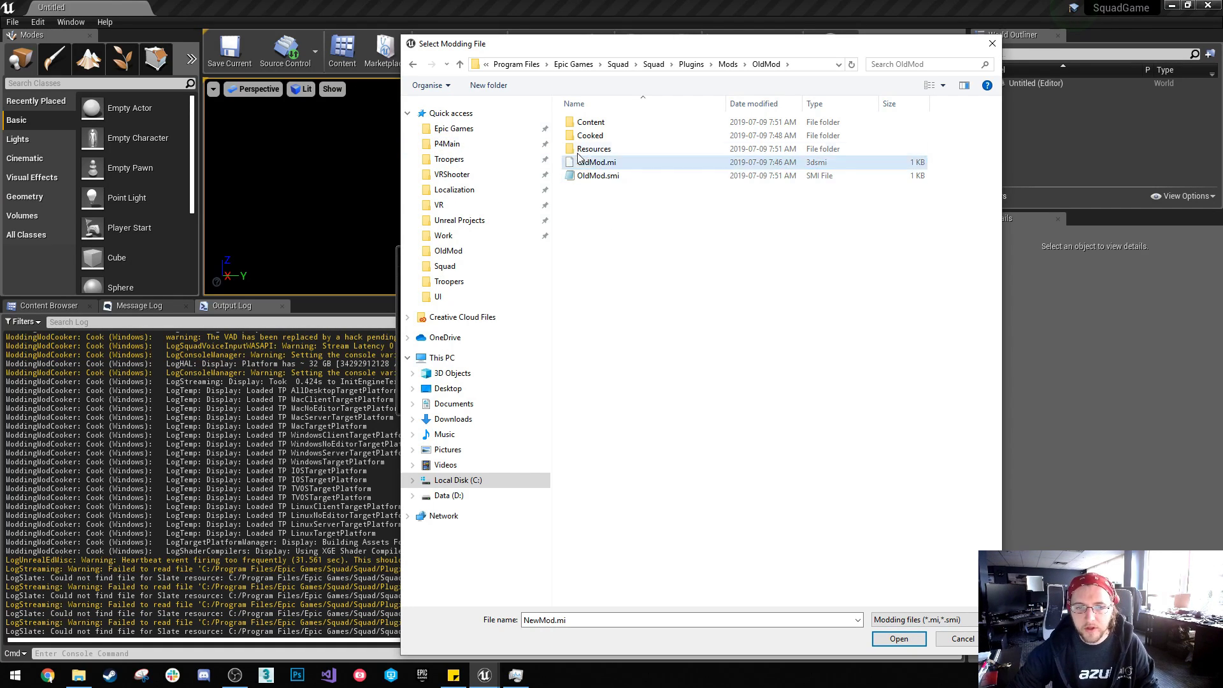
# Step: Open OldMod.mi in Notepad++ and change Name=NewMod to Name=OldMod
pyautogui.rightClick(596, 163)
pyautogui.click(653, 207)
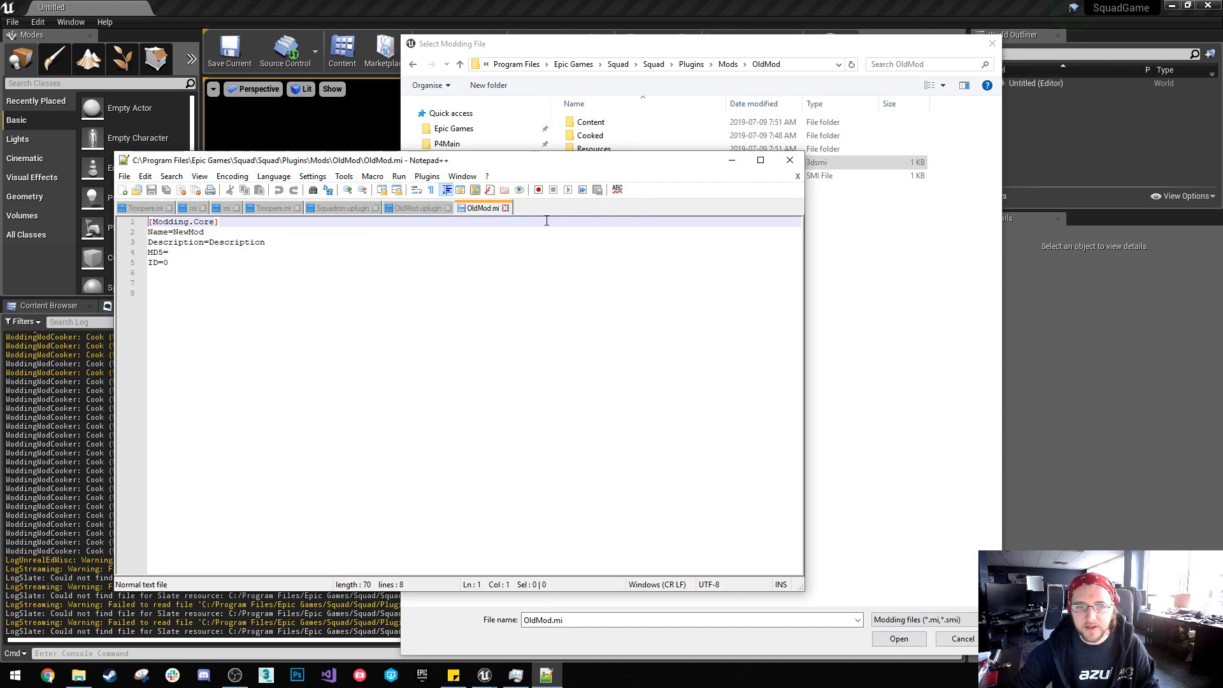
pyautogui.click(176, 231)
pyautogui.moveTo(190, 232); pyautogui.dragTo(174, 233)
pyautogui.write('Old')
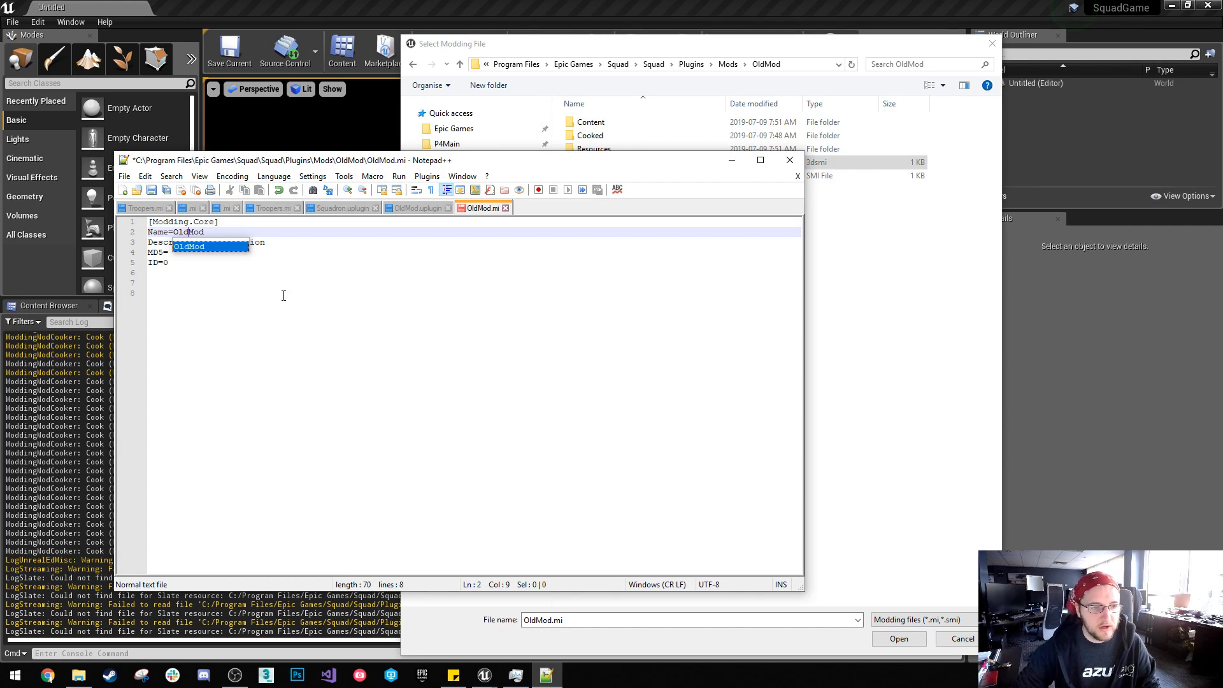
# Step: Prefix the description with OldMod so it reads OldModDescription, then close the file
pyautogui.click(211, 245)
pyautogui.write('OldMod')
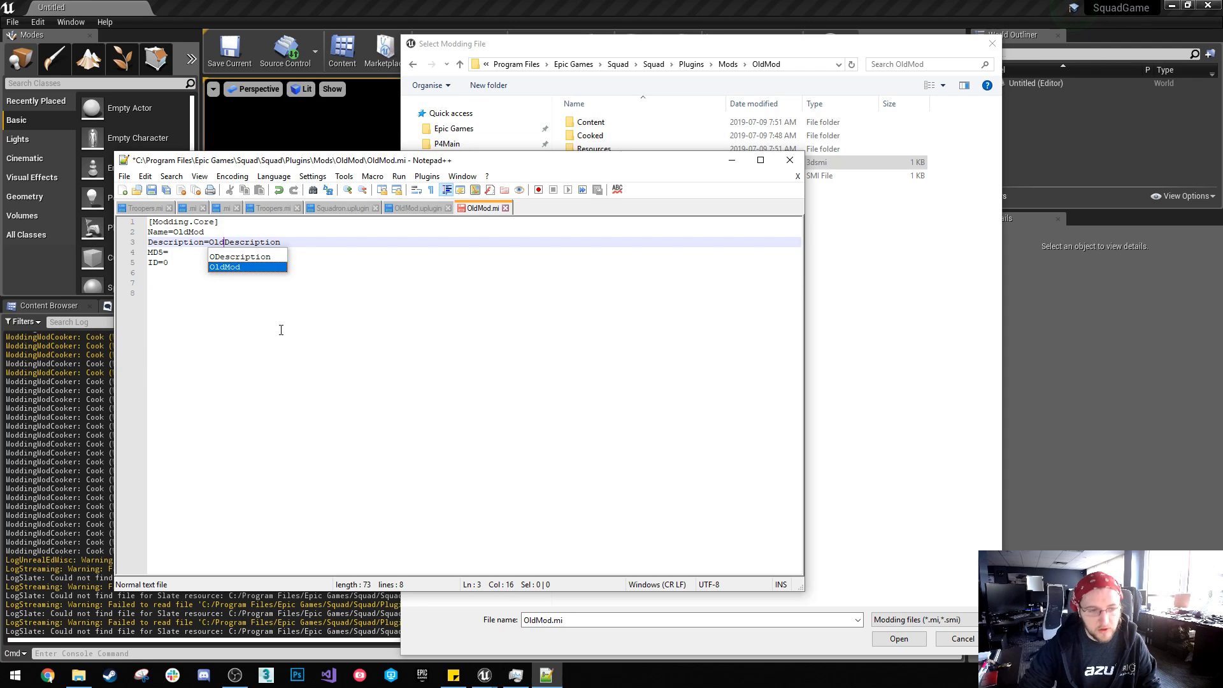
pyautogui.click(307, 327)
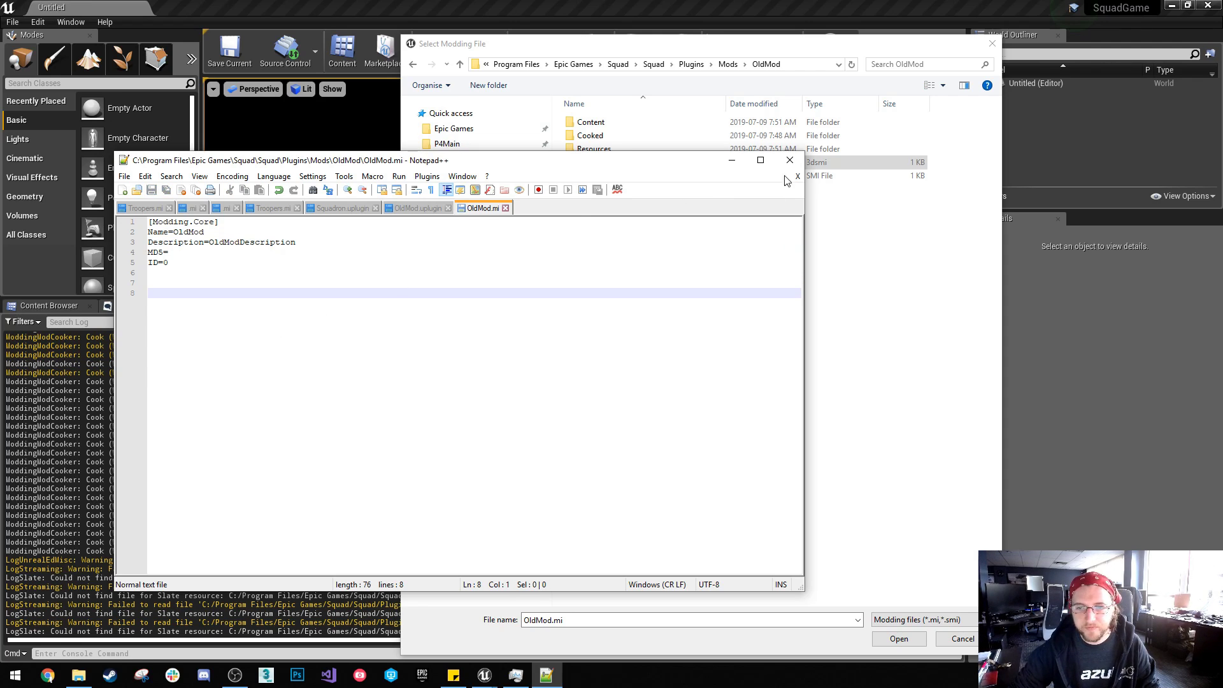
pyautogui.click(789, 160)
# Step: Load the OldMod file from its folder into the hub and start PACKAGE under SHARE
pyautogui.click(992, 43)
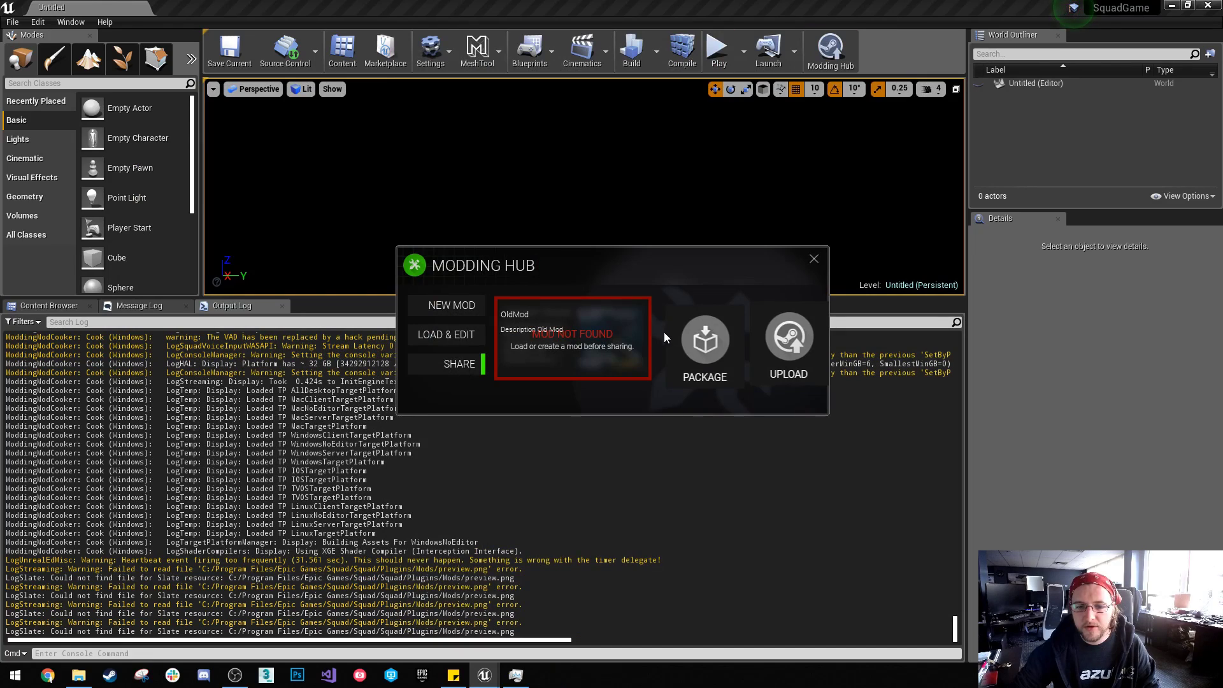
pyautogui.click(446, 335)
pyautogui.doubleClick(596, 163)
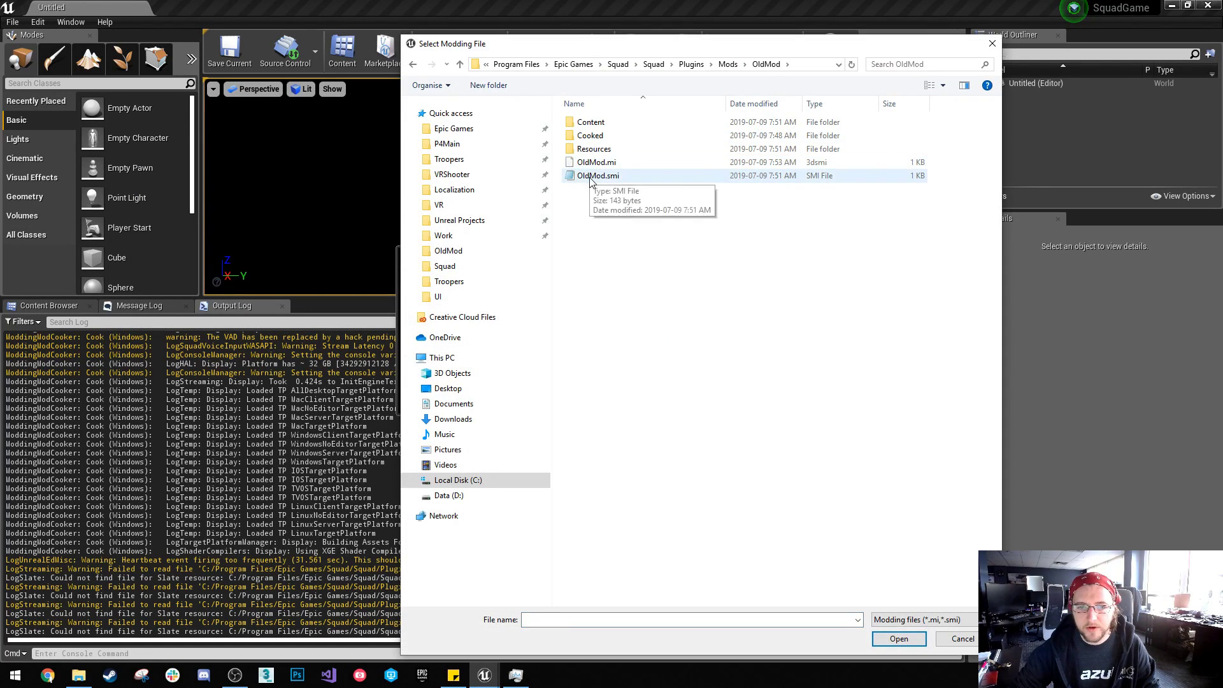
pyautogui.doubleClick(603, 162)
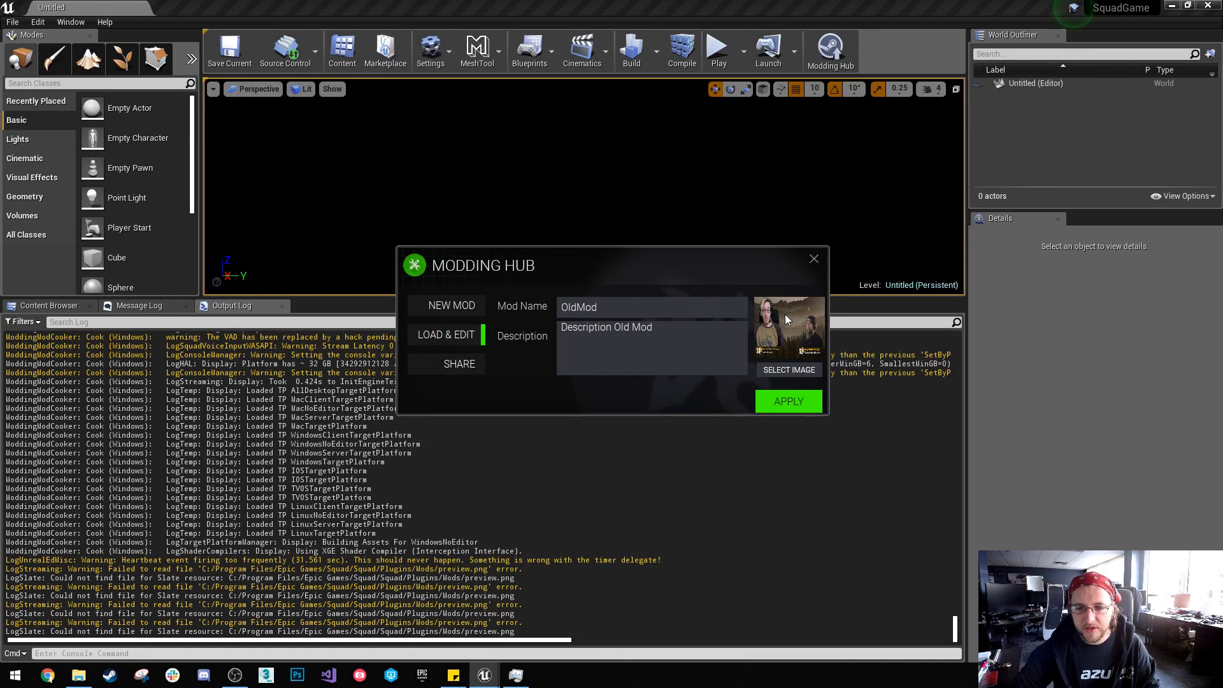
pyautogui.click(455, 368)
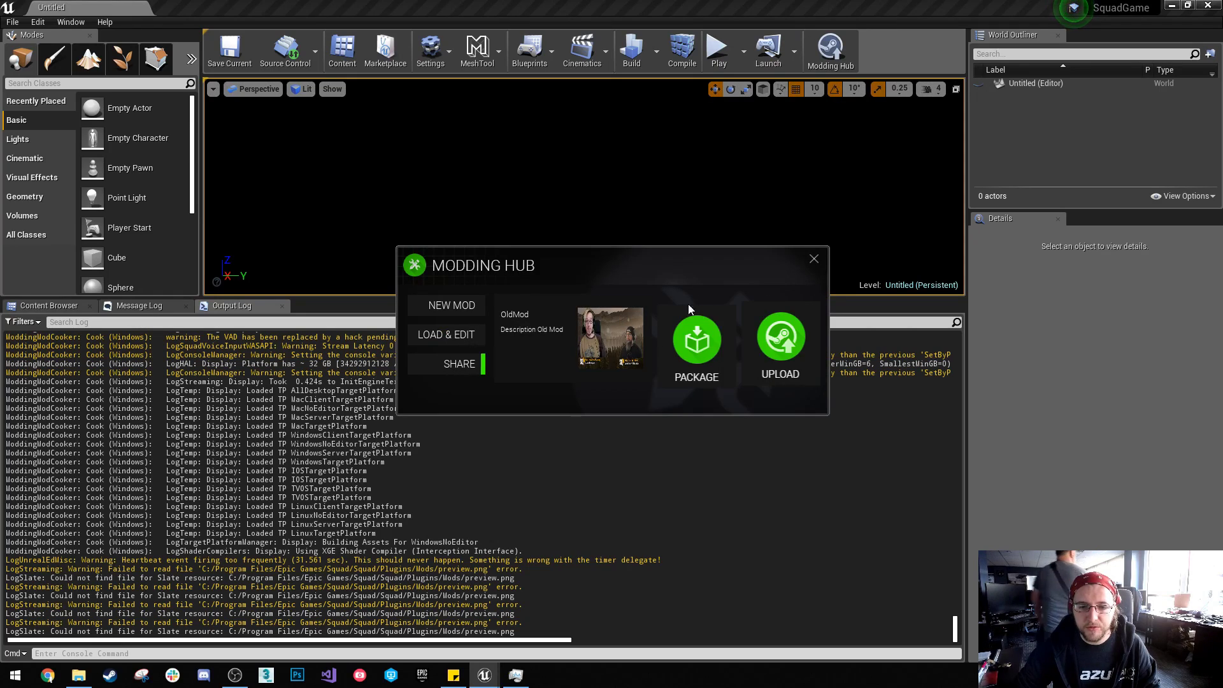
pyautogui.click(698, 344)
pyautogui.moveTo(756, 265); pyautogui.dragTo(742, 99)
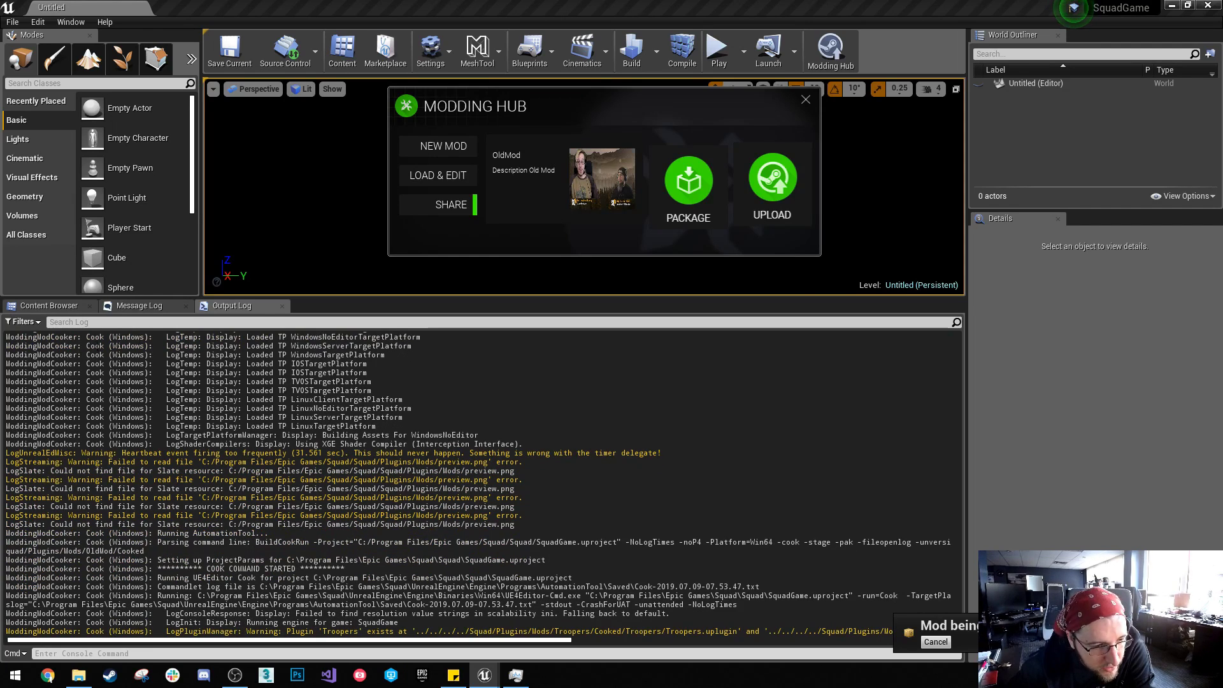
# Step: Show the Output Log via Window > Developer Tools and dismiss the mod-cooking notification
pyautogui.click(70, 23)
pyautogui.moveTo(116, 245)
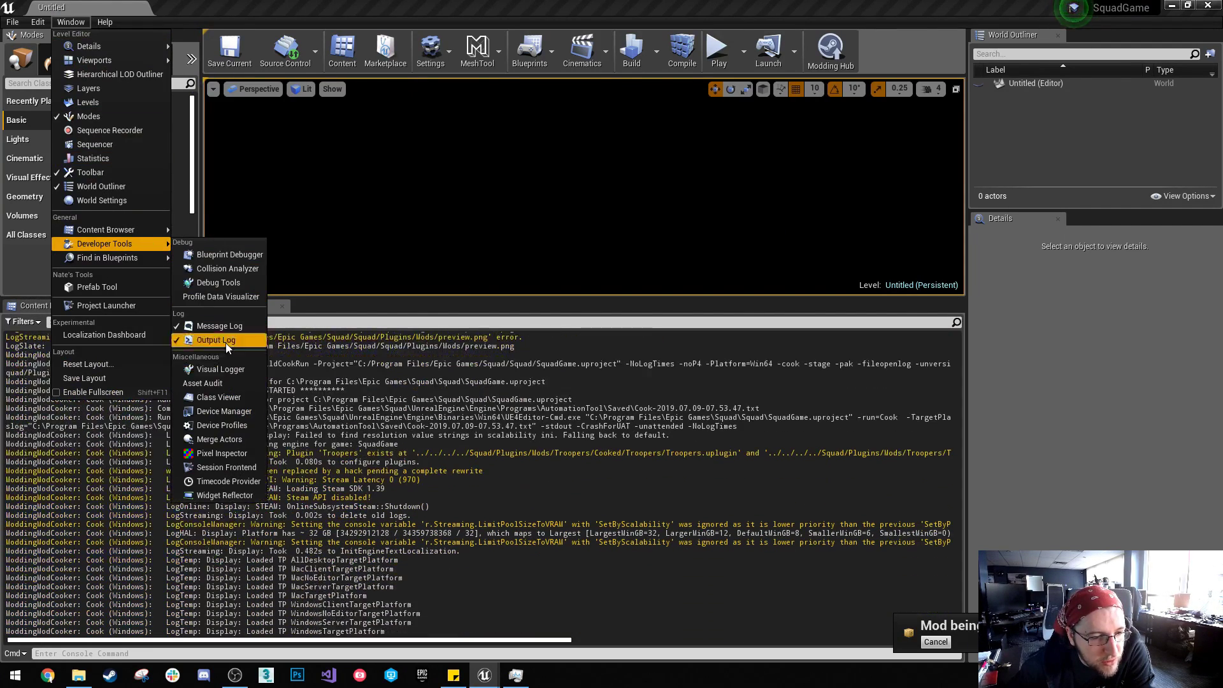
pyautogui.click(217, 340)
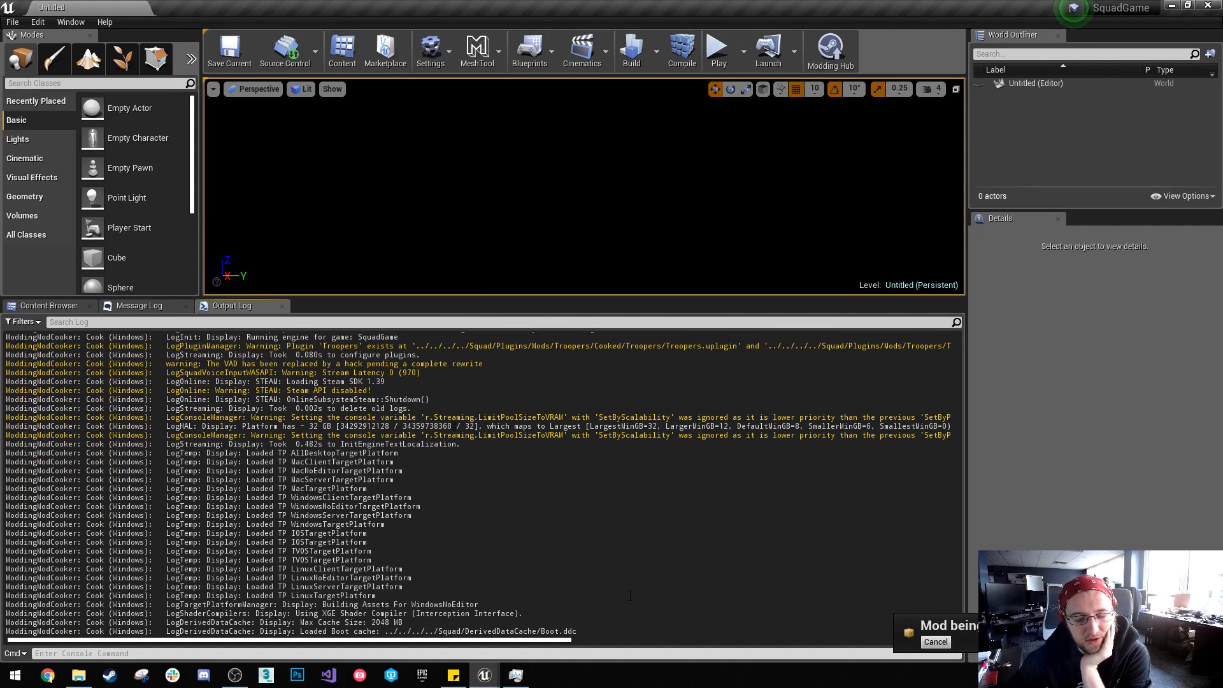
pyautogui.click(937, 642)
pyautogui.scroll(5, 546, 410)
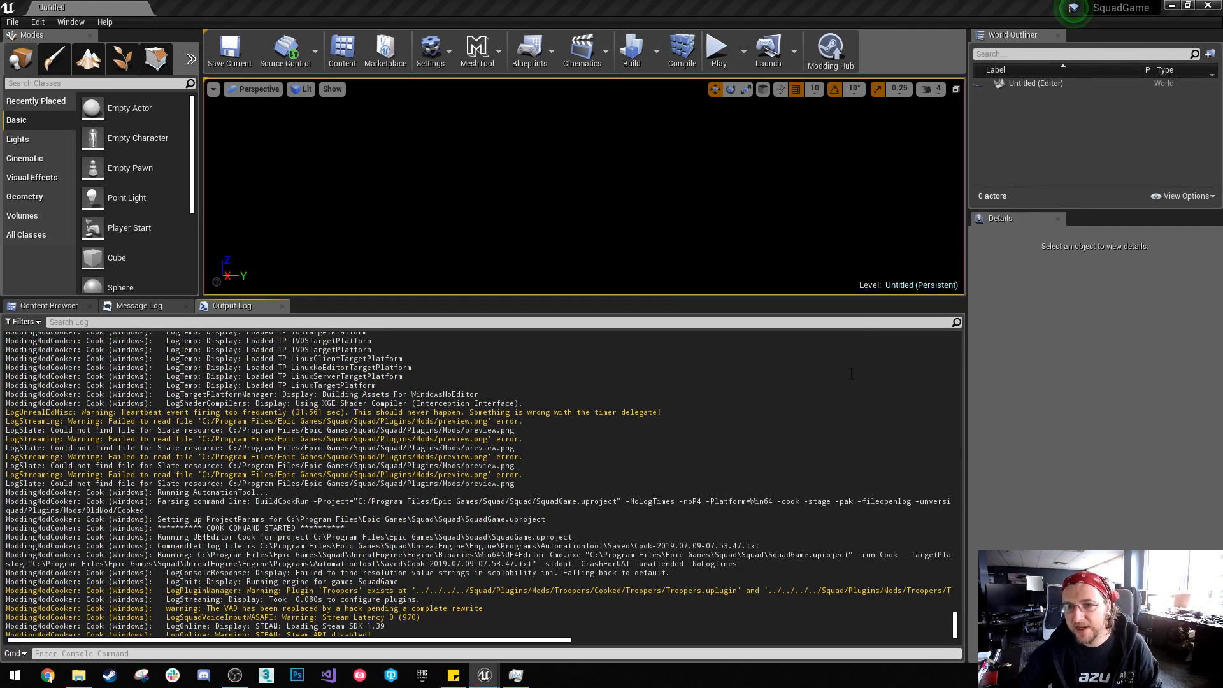
# Step: Open OldMod.mi from the OldMod folder with Notepad++
pyautogui.click(78, 676)
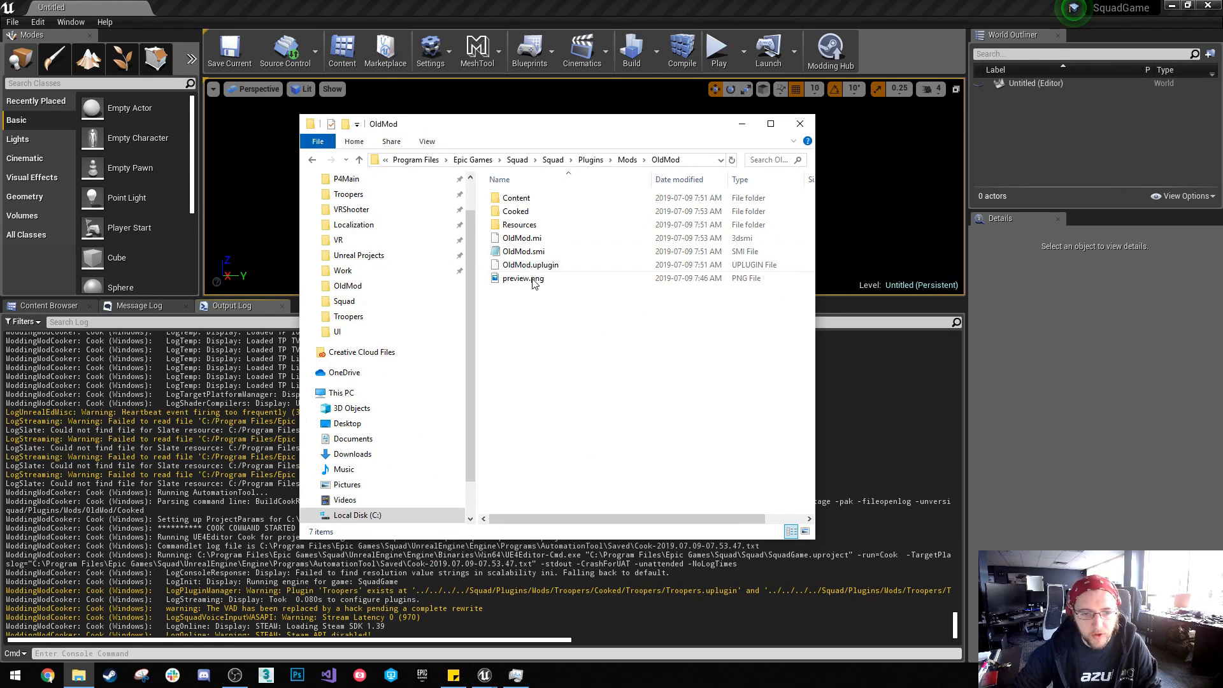
pyautogui.rightClick(524, 240)
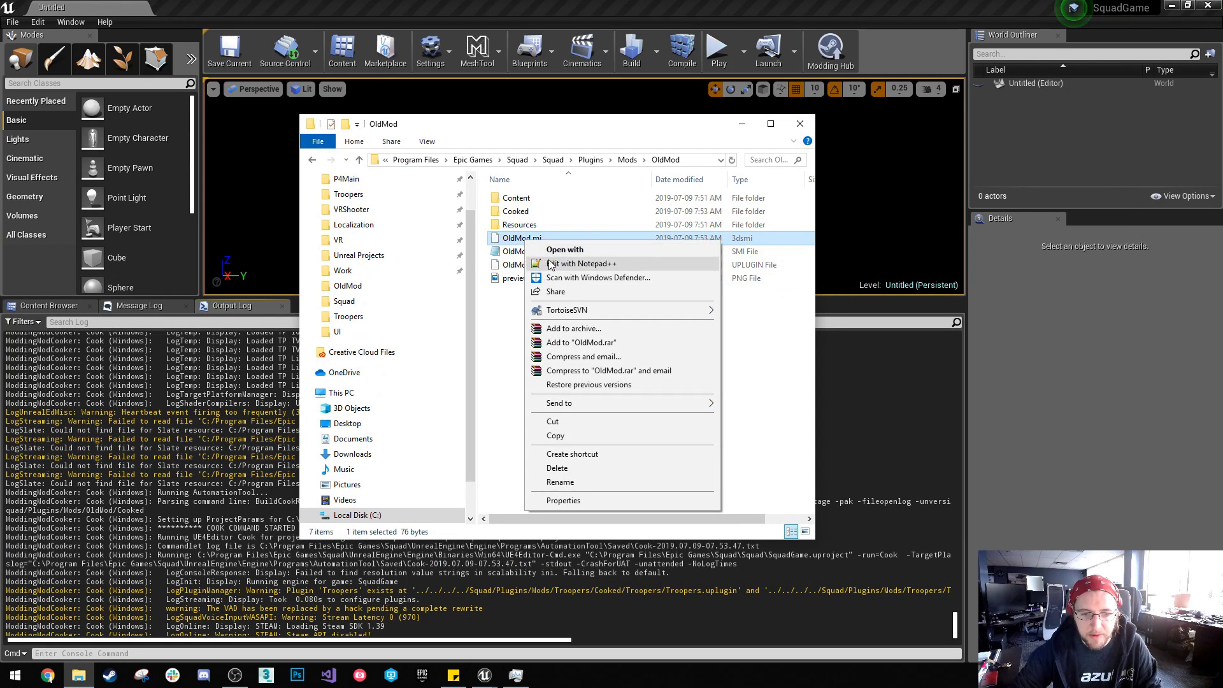
pyautogui.click(551, 265)
pyautogui.moveTo(503, 158); pyautogui.dragTo(960, 166)
# Step: Replace the ID value 0 with the mod's Steam ID, verify it, and close the file
pyautogui.doubleClick(626, 263)
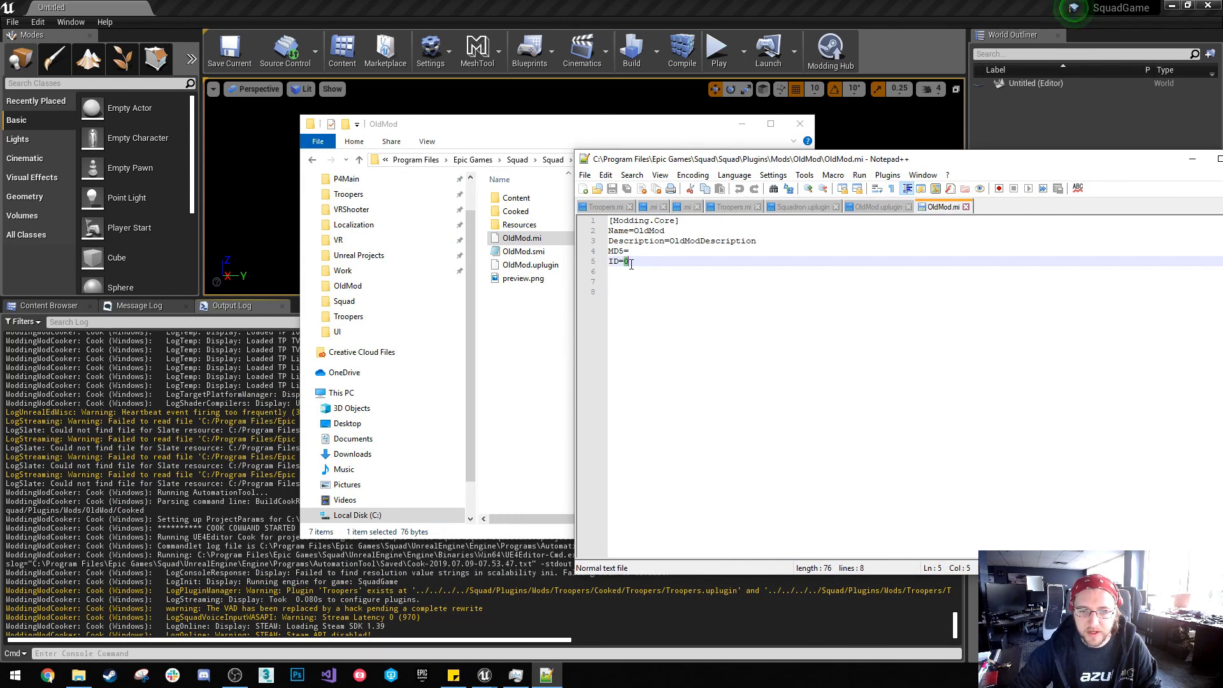
pyautogui.write('4897465165784')
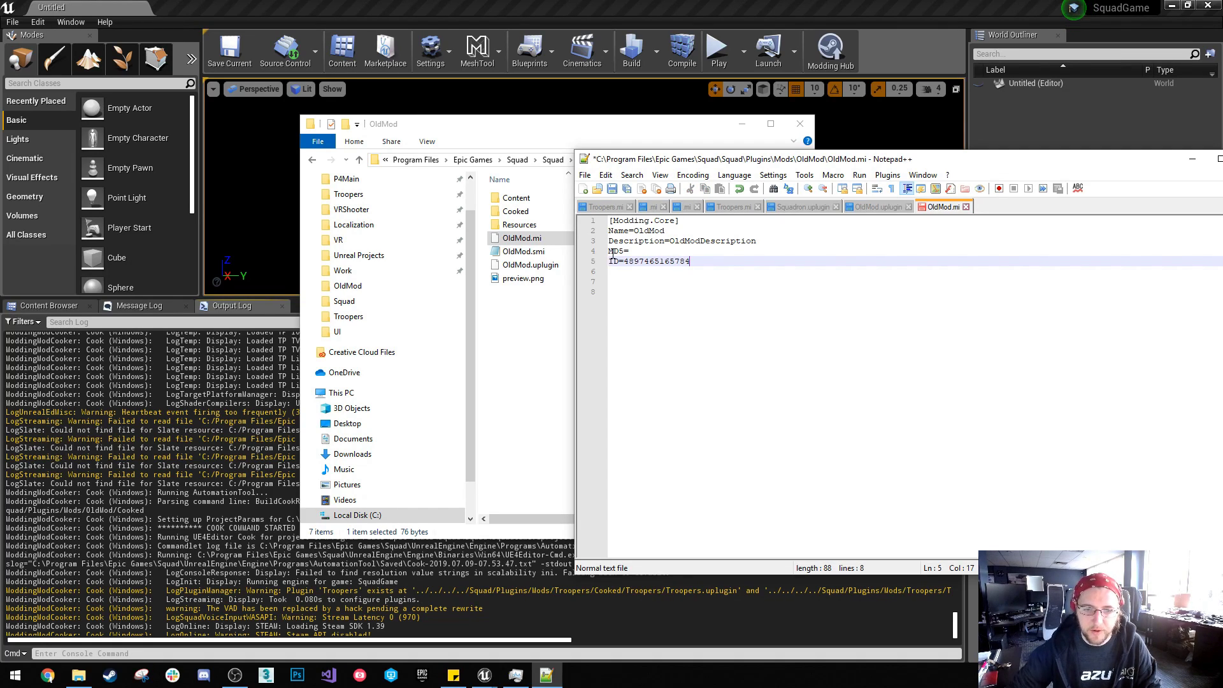
pyautogui.click(798, 336)
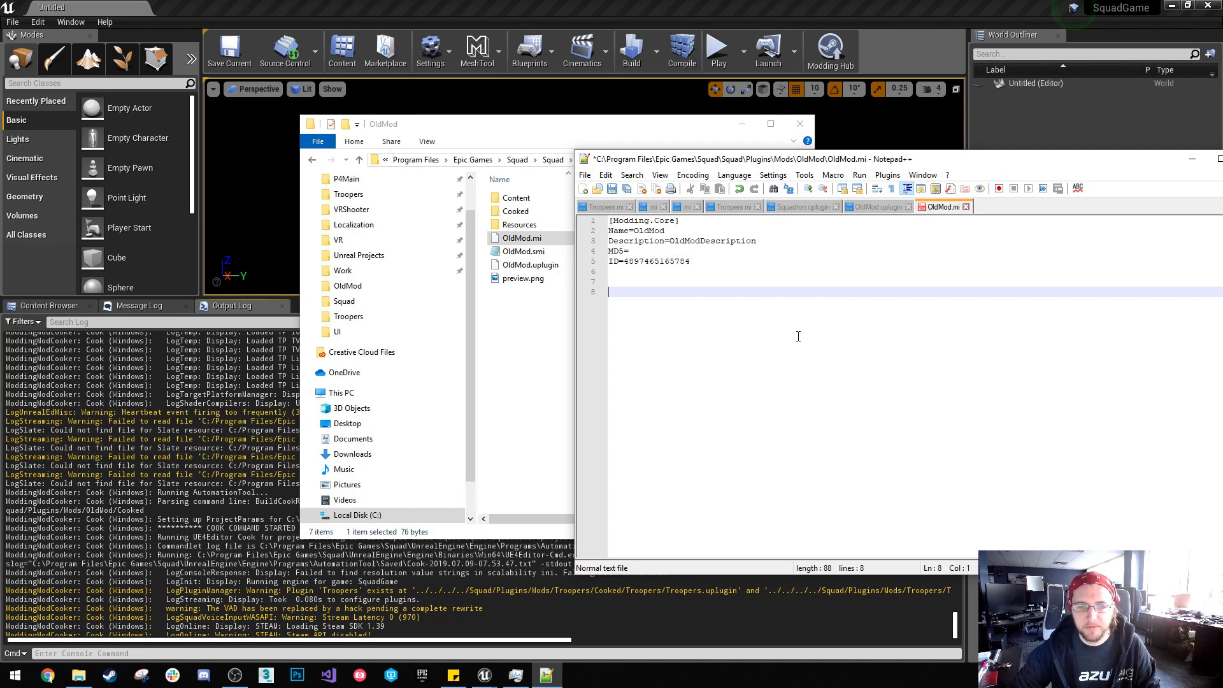
pyautogui.click(634, 252)
pyautogui.click(702, 261)
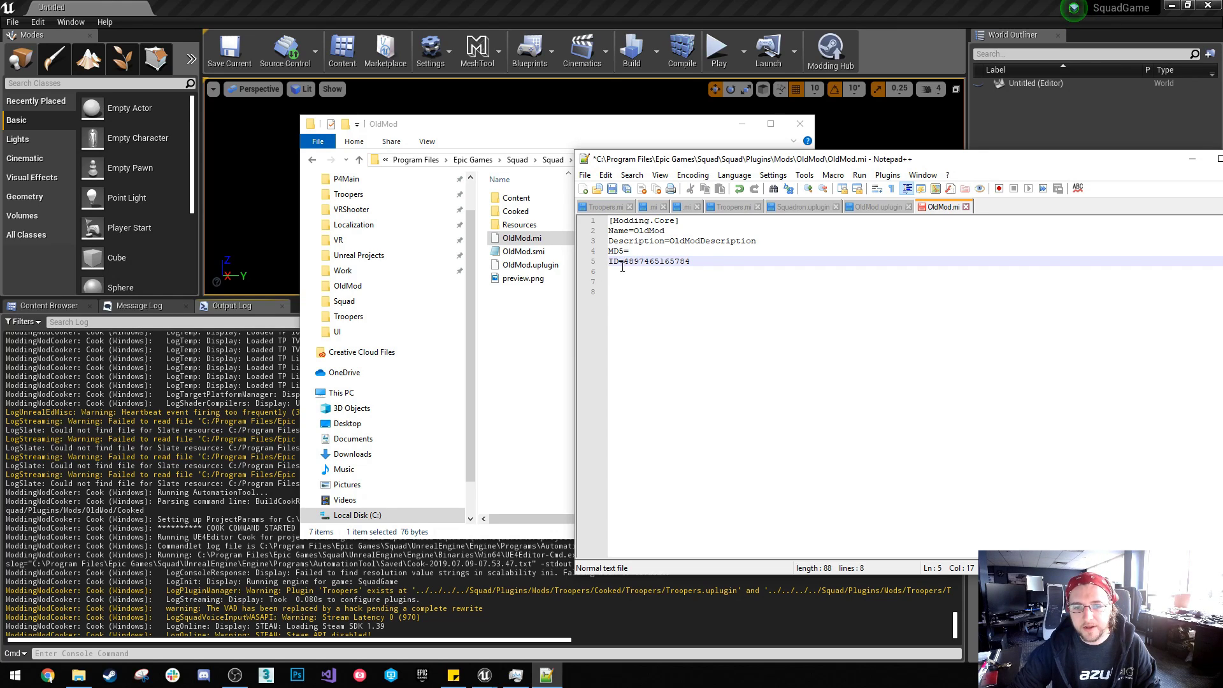
pyautogui.moveTo(622, 267); pyautogui.dragTo(719, 258)
pyautogui.click(700, 264)
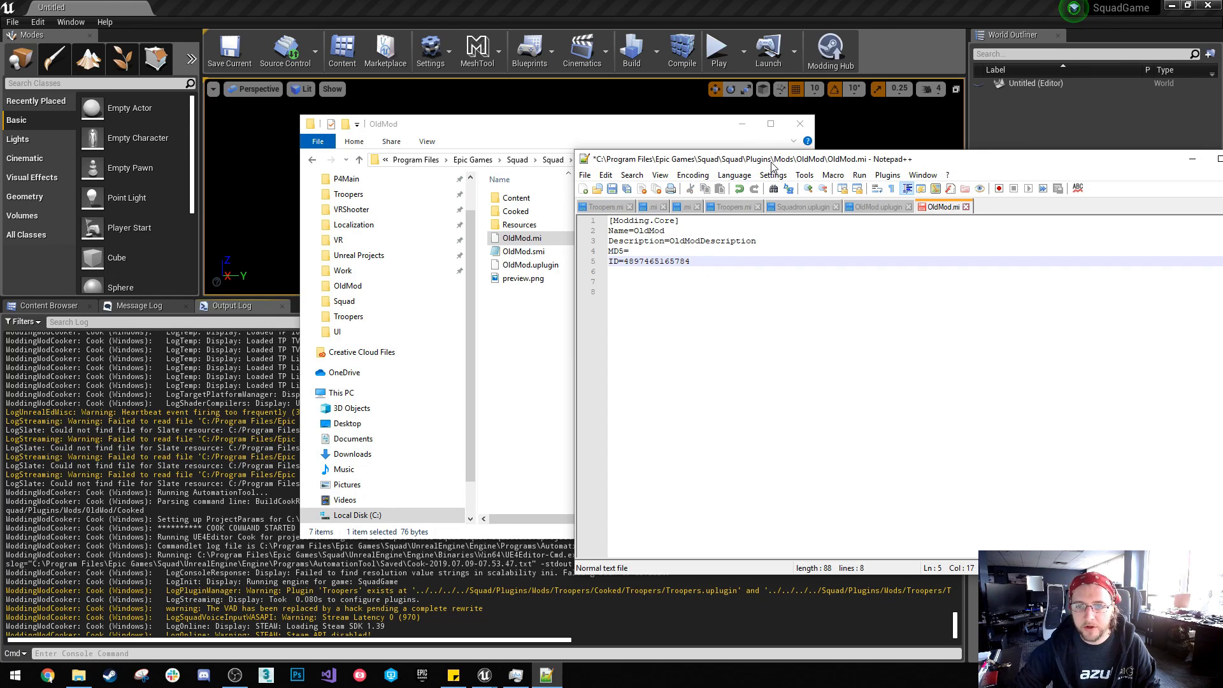
pyautogui.moveTo(772, 164); pyautogui.dragTo(480, 155)
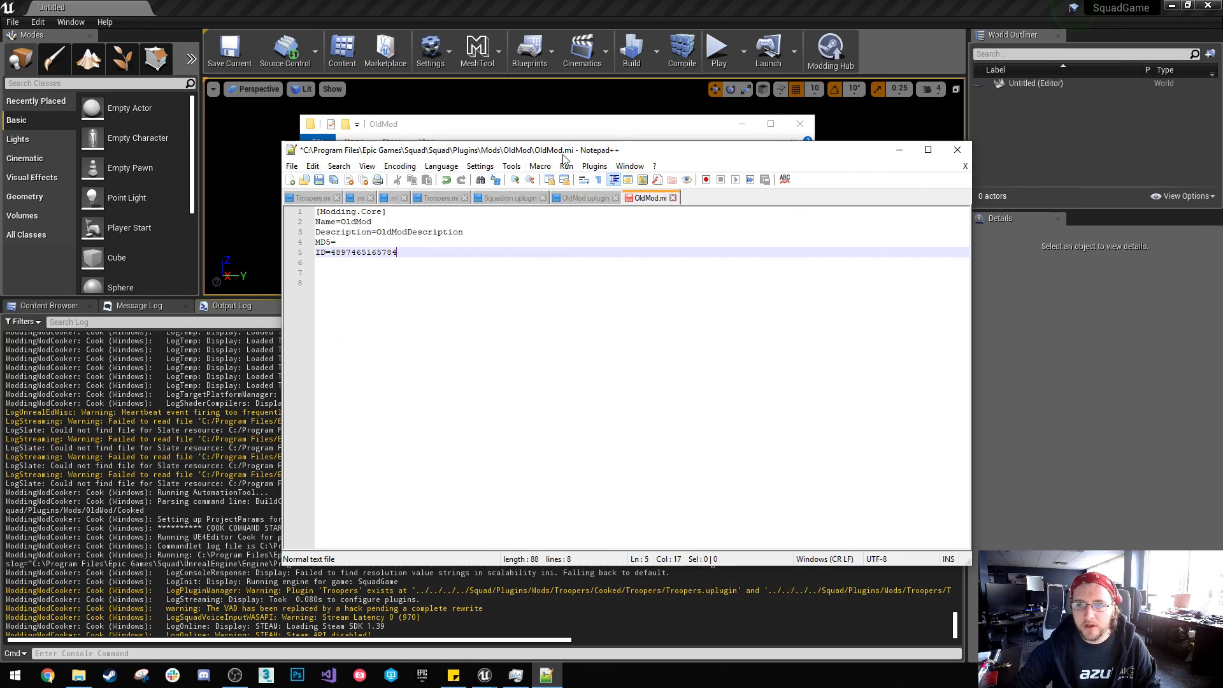
pyautogui.click(957, 150)
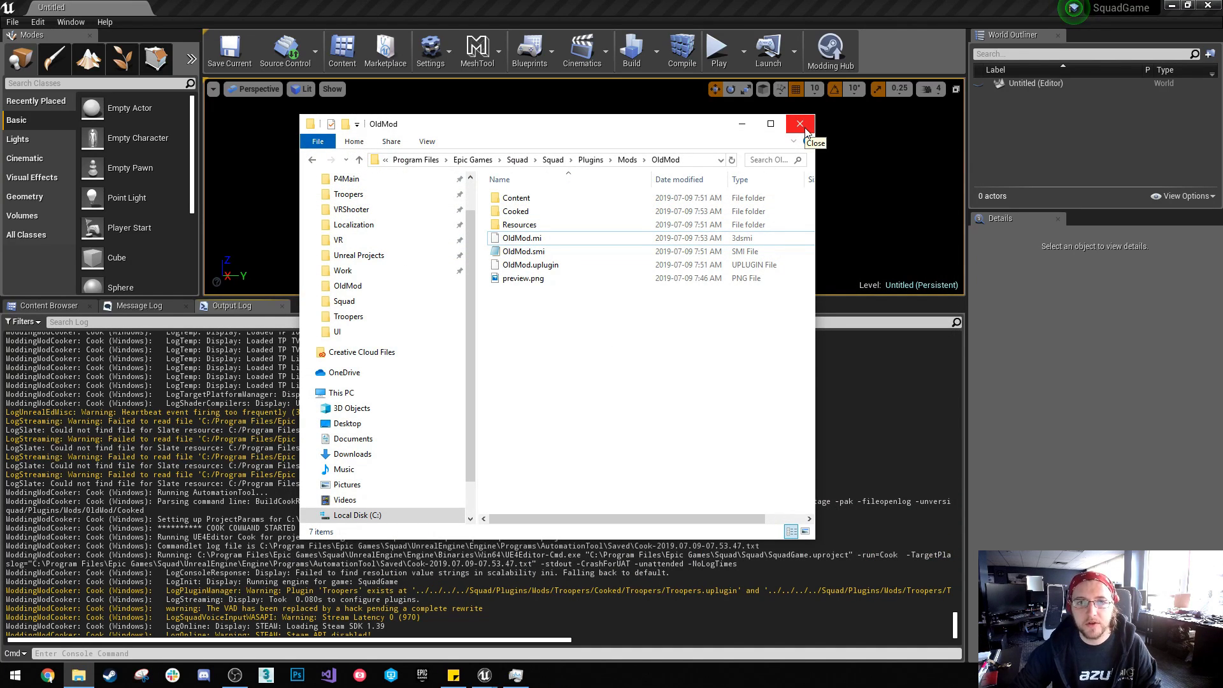
# Step: Close the OldMod File Explorer window
pyautogui.click(805, 132)
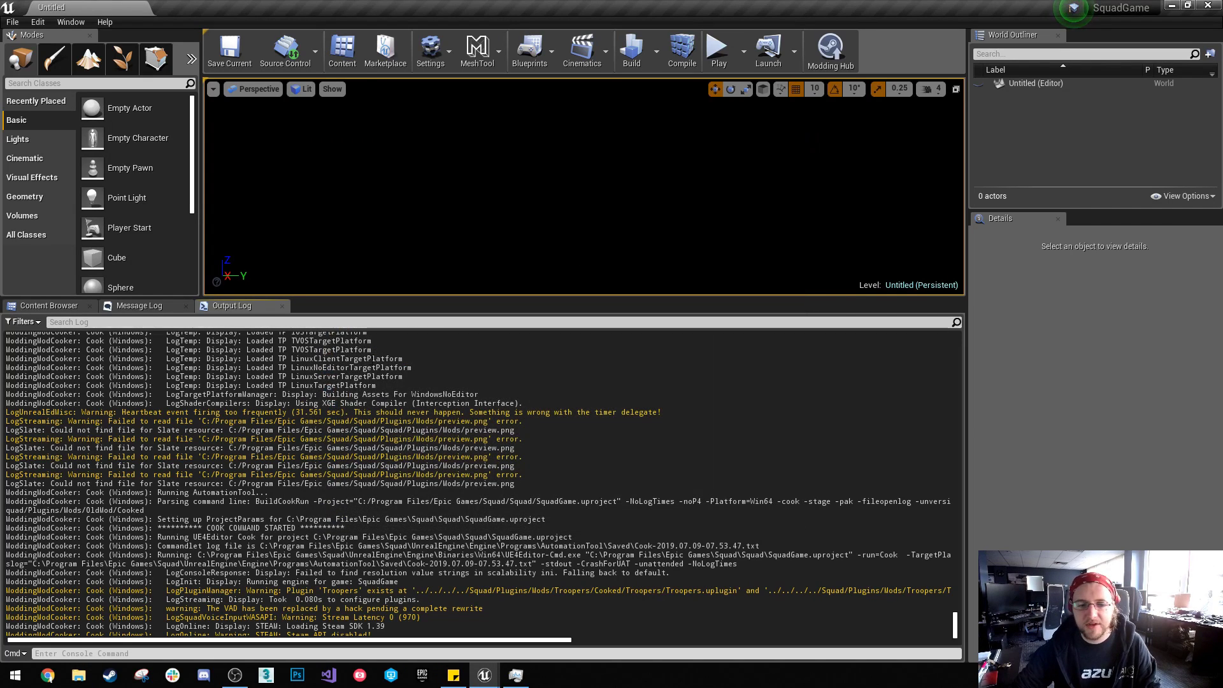